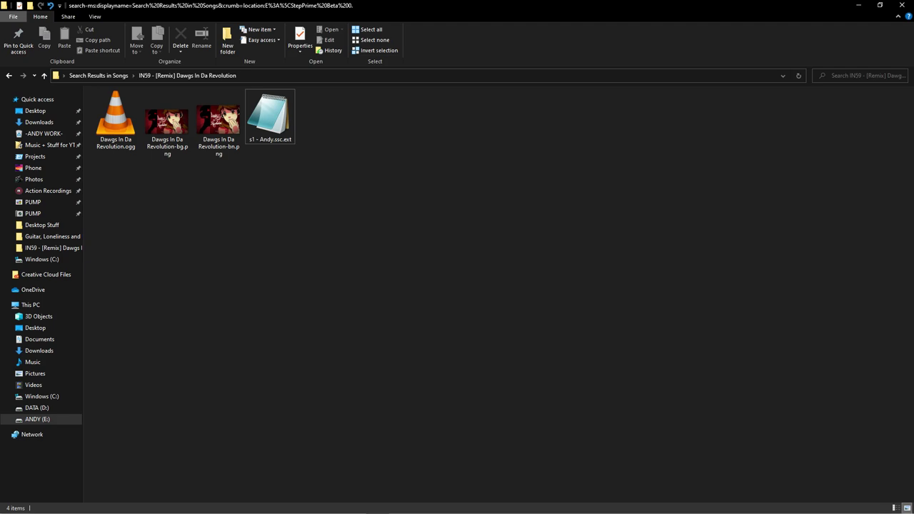
# Exit StepPXX's current edit and leave the editor for the title screen.
pyautogui.click(657, 504)
pyautogui.press('Escape')
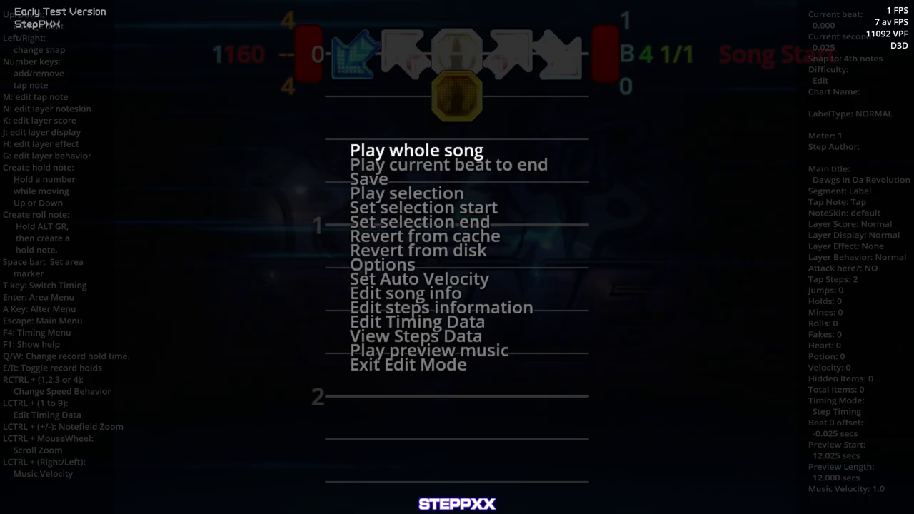
pyautogui.press('Up')
pyautogui.press('Return')
pyautogui.press('Escape')
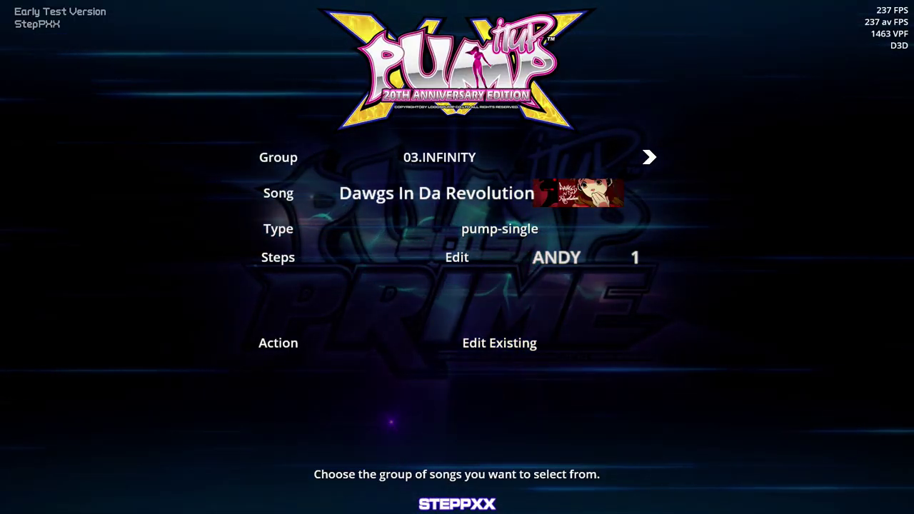
# Set the Step Editor's song to Dawgs In Da Revolution.
pyautogui.press('Down')
pyautogui.press('Down')
pyautogui.press('Down')
pyautogui.press('Up')
pyautogui.press('Up')
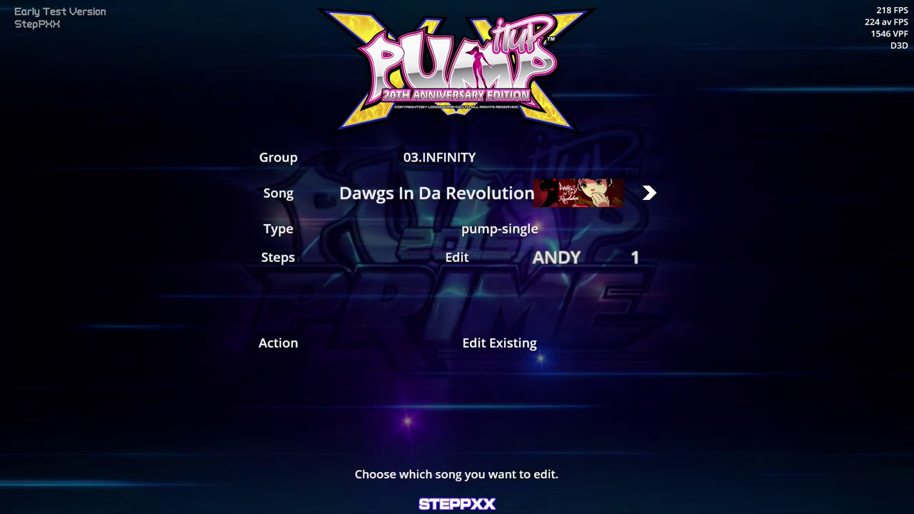
pyautogui.press('Right')
pyautogui.press('Left')
pyautogui.press('Left')
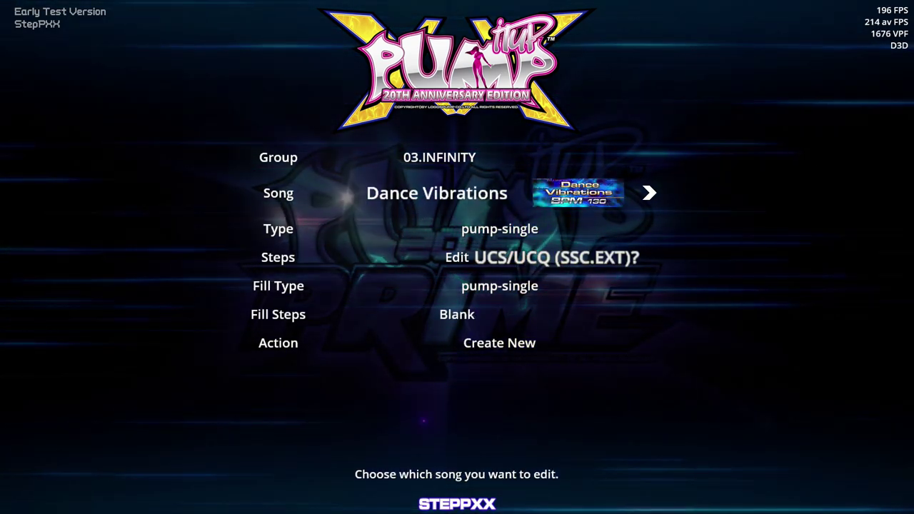
pyautogui.press('Right')
pyautogui.press('Right')
pyautogui.press('Down')
pyautogui.press('Up')
pyautogui.press('Left')
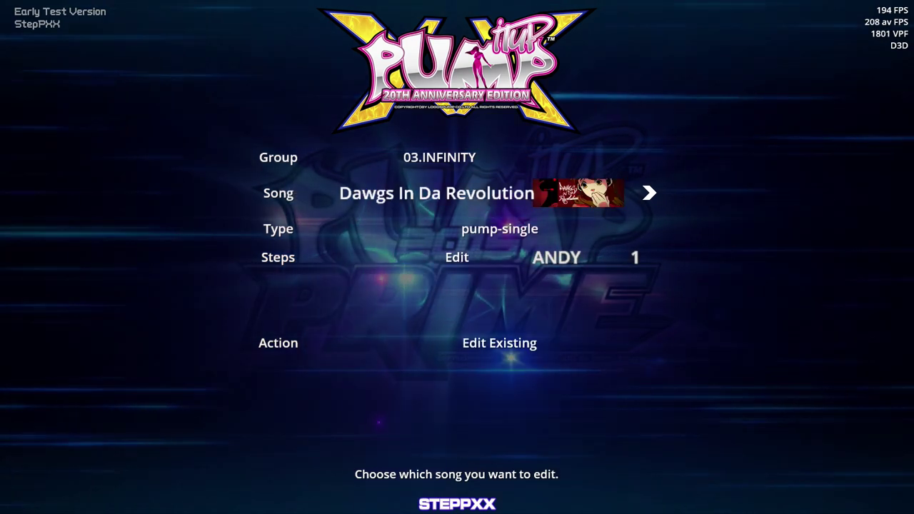
# Create a new blank pump-single UCS/UCQ (SSC.EXT) edit with description 'andyyyyy'.
pyautogui.press('Down')
pyautogui.press('Down')
pyautogui.press('Right')
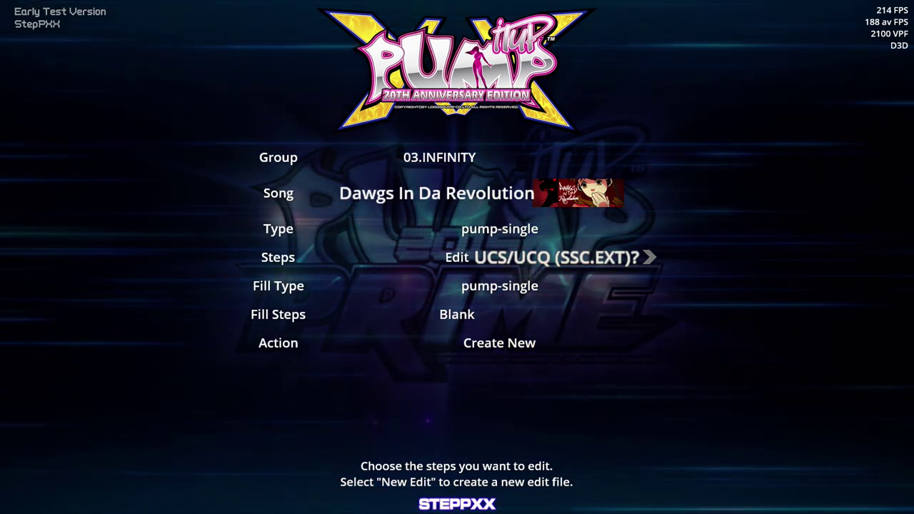
pyautogui.press('Down')
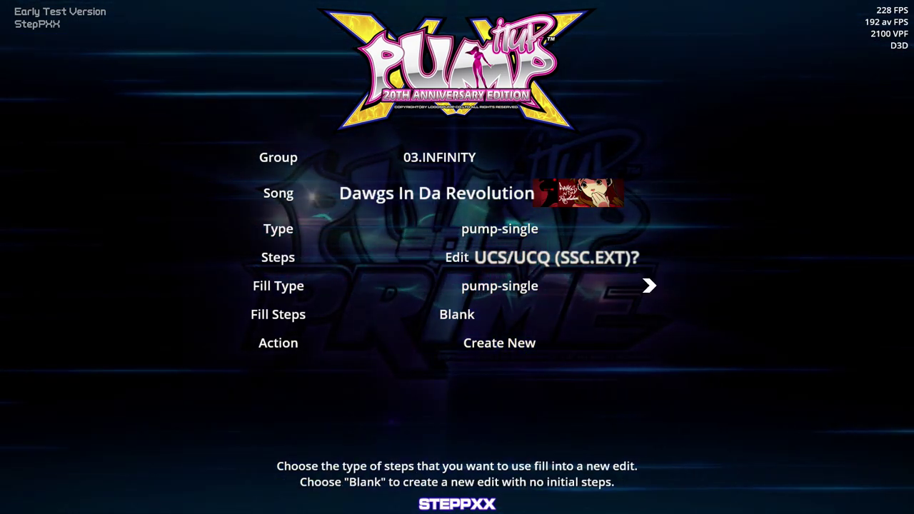
pyautogui.press('Right')
pyautogui.press('Right')
pyautogui.press('Right')
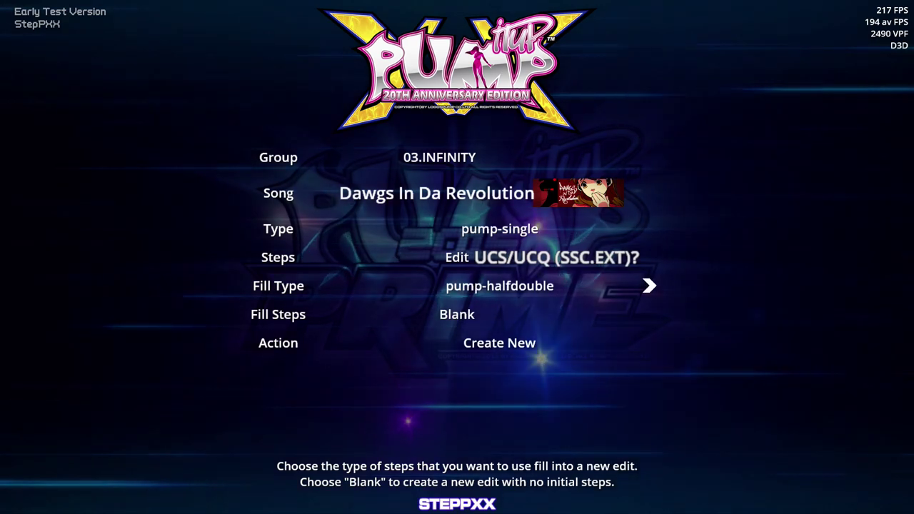
pyautogui.press('Right')
pyautogui.press('Down')
pyautogui.press('Down')
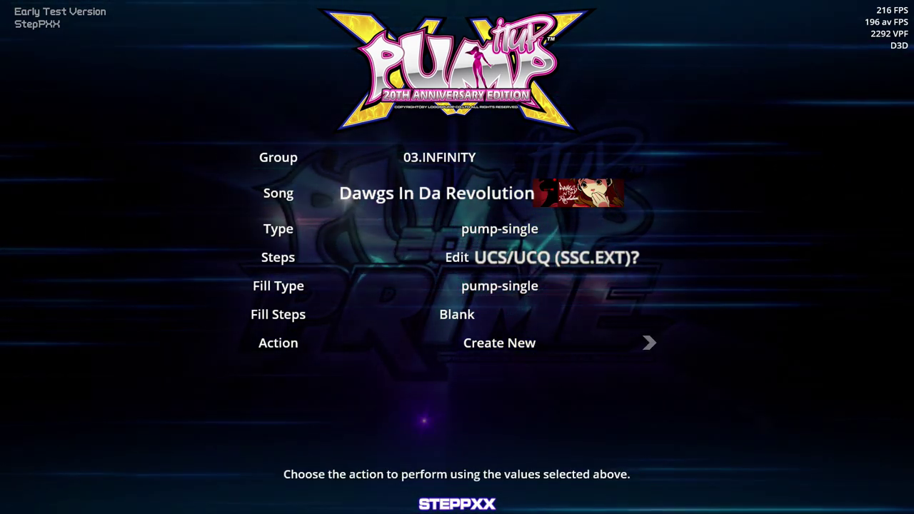
pyautogui.press('Return')
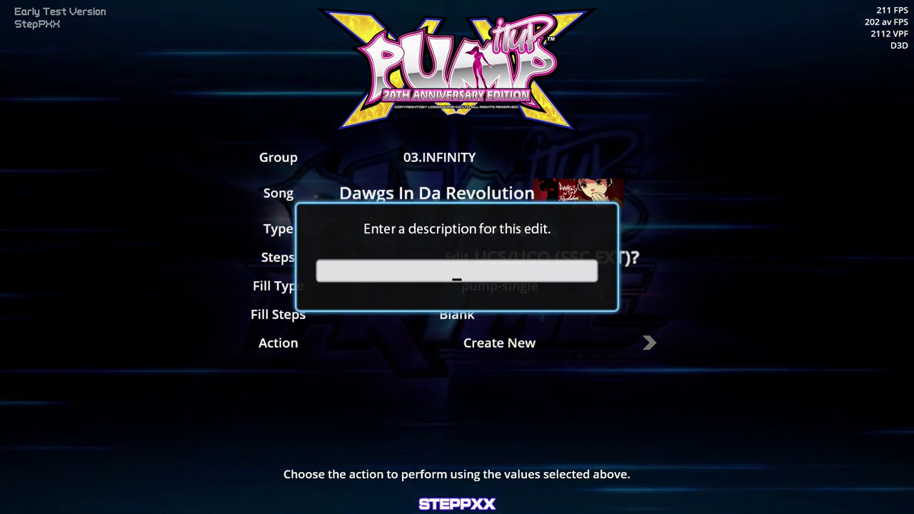
pyautogui.write('andy')
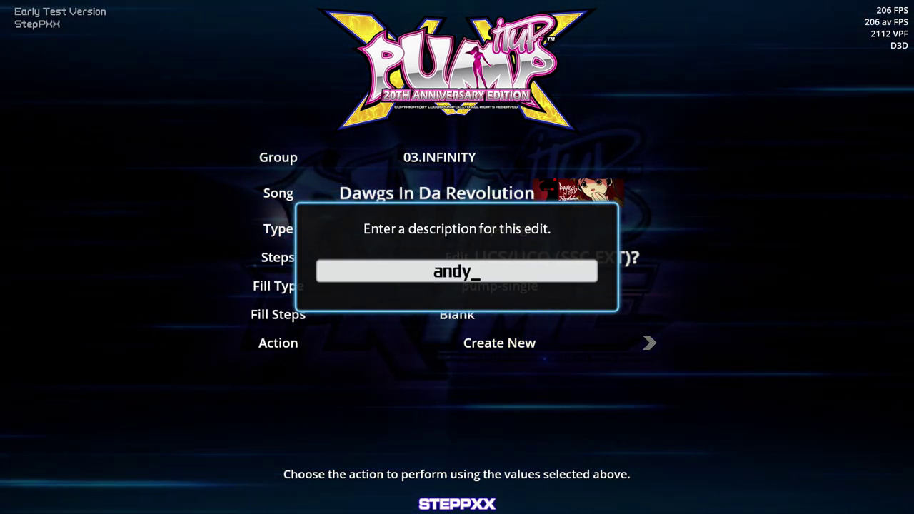
pyautogui.write('yyyy')
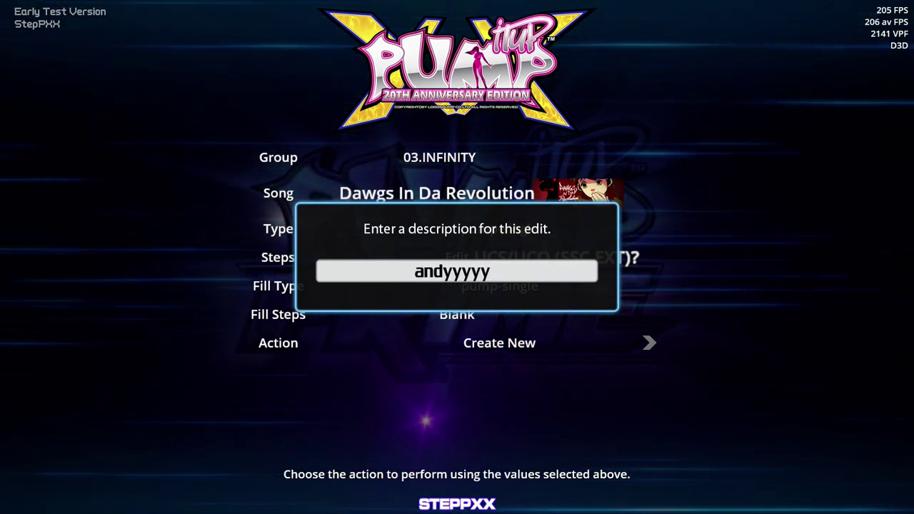
# Confirm the description to open the new edit and move through its opening beats.
pyautogui.press('Return')
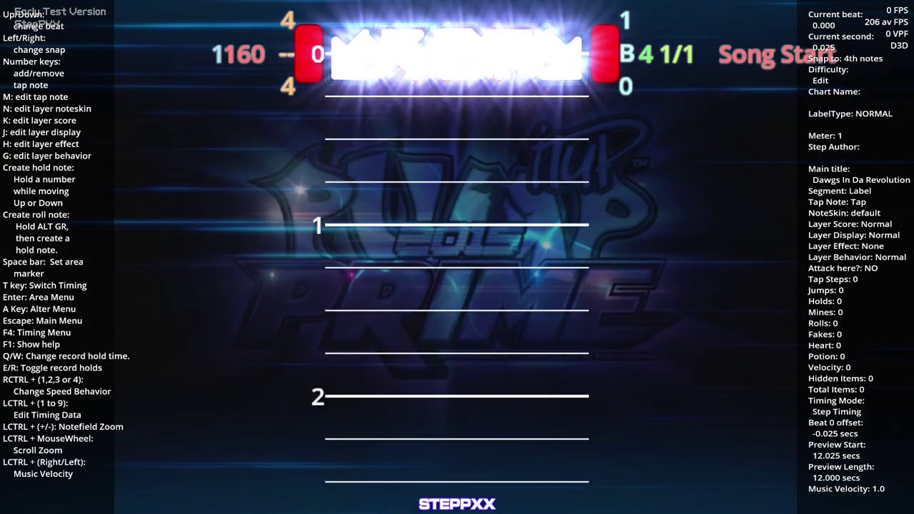
pyautogui.press('Down')
pyautogui.press('Down')
pyautogui.press('Up')
pyautogui.press('Up')
pyautogui.press('Down')
pyautogui.press('Down')
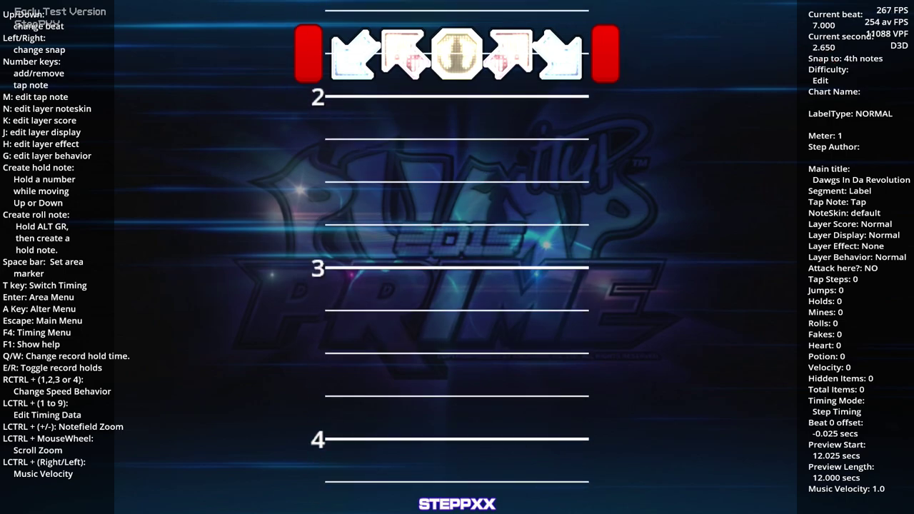
pyautogui.press('Up')
pyautogui.press('Up')
pyautogui.press('Down')
pyautogui.press('Down')
pyautogui.press('Down')
pyautogui.press('Up')
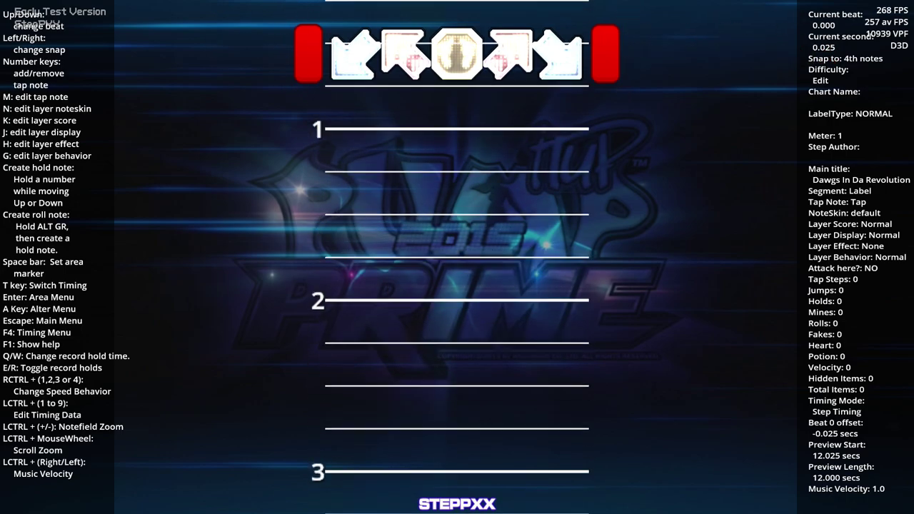
pyautogui.press('Up')
pyautogui.press('Up')
pyautogui.press('Down')
pyautogui.press('Down')
pyautogui.press('Down')
pyautogui.press('Up')
pyautogui.press('Up')
pyautogui.press('Up')
pyautogui.press('Down')
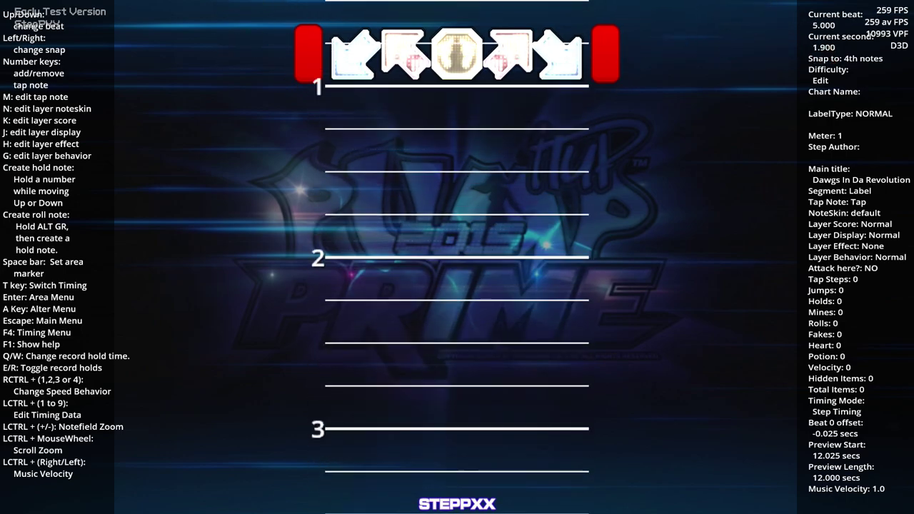
pyautogui.press('Up')
# Place up-left, centre and up-right tap notes on the opening rows.
pyautogui.press('Down')
pyautogui.press('Down')
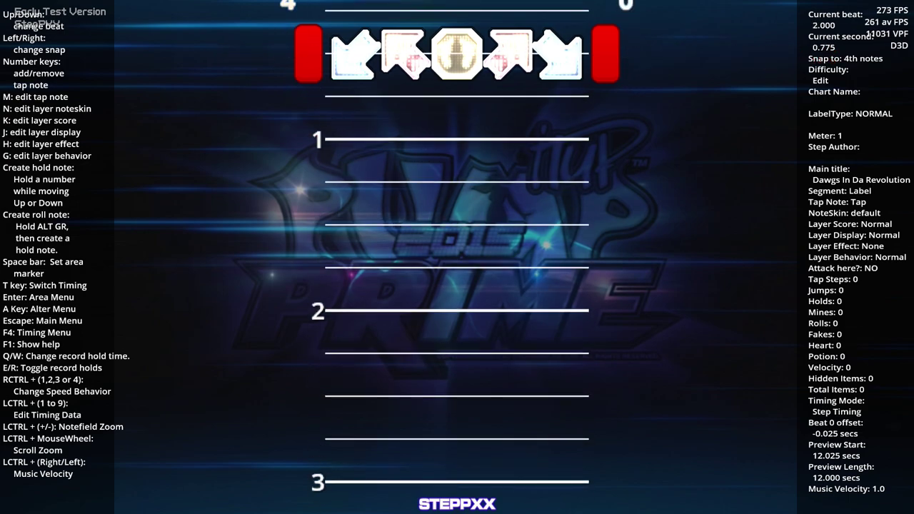
pyautogui.press('2')
pyautogui.press('Down')
pyautogui.press('3')
pyautogui.press('Down')
pyautogui.press('4')
pyautogui.press('Up')
pyautogui.press('Up')
pyautogui.press('Up')
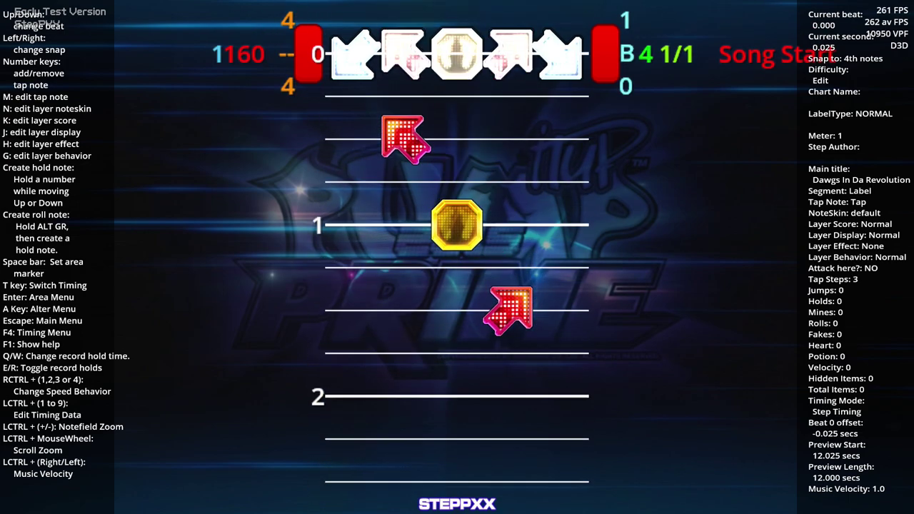
pyautogui.press('Down')
pyautogui.press('Up')
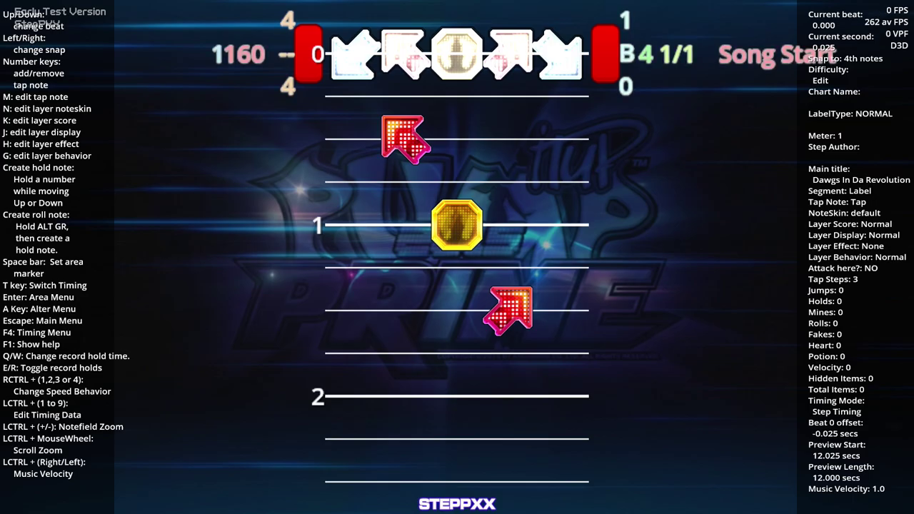
# Exit edit mode and switch to the song folder in File Explorer.
pyautogui.press('Escape')
pyautogui.press('Up')
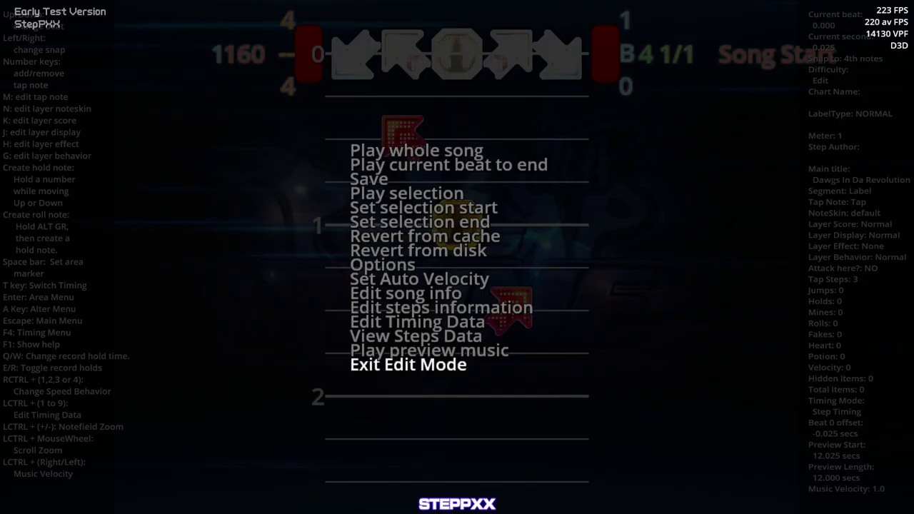
pyautogui.press('Return')
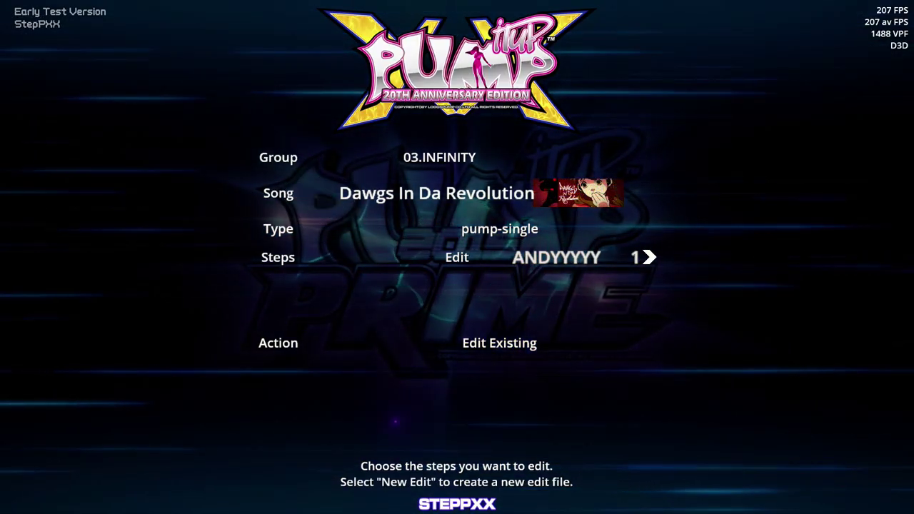
pyautogui.hotkey('alt', 'Tab')
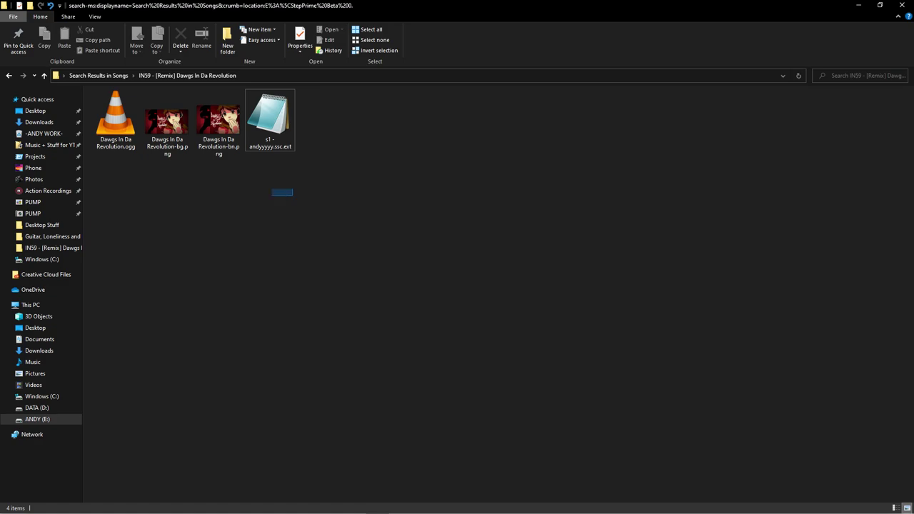
# Dock the song folder right, launch ArrowVortex on the left, and open the desktop song folder.
pyautogui.moveTo(242, 183); pyautogui.dragTo(270, 120)
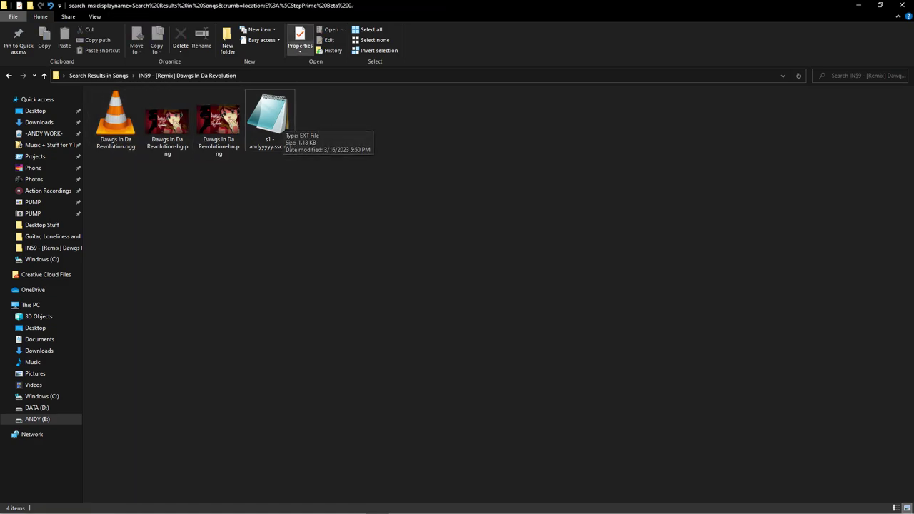
pyautogui.press('super+Right')
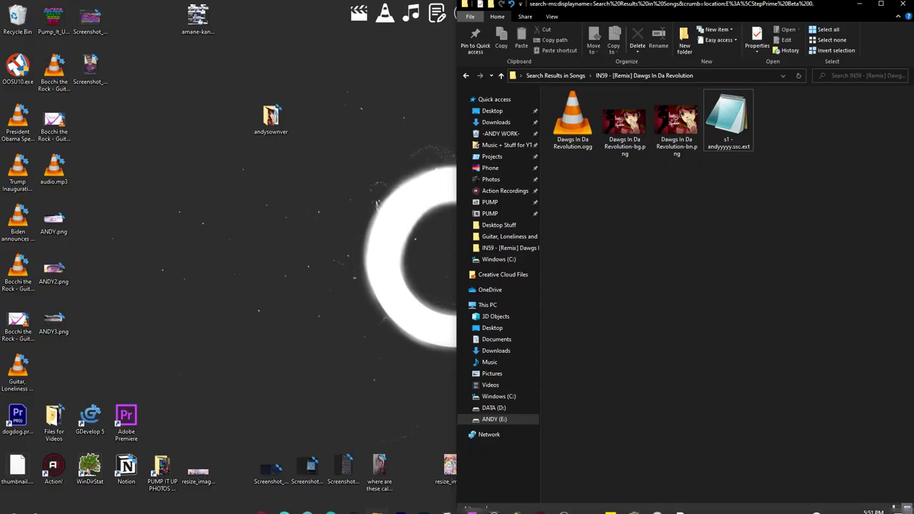
pyautogui.click(35, 506)
pyautogui.write('au')
pyautogui.press('Return')
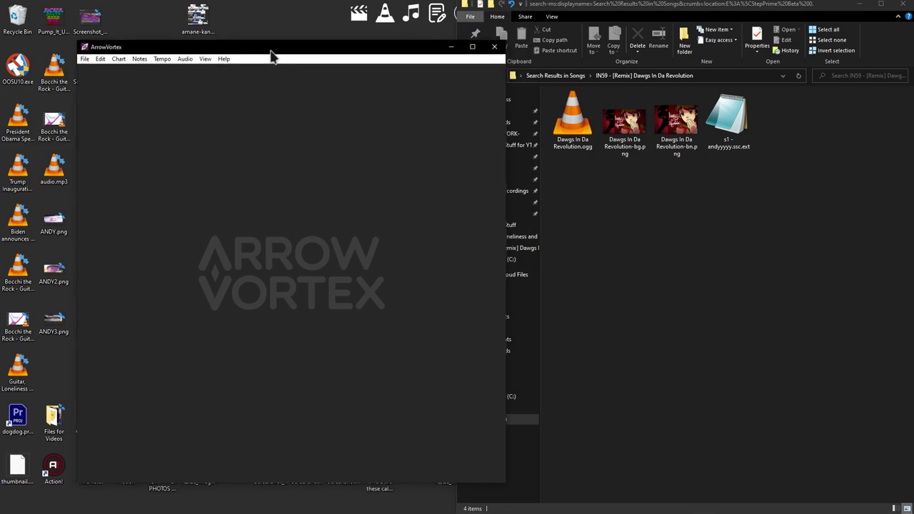
pyautogui.moveTo(443, 35)
pyautogui.mouseDown()
pyautogui.moveTo(250, 32)
pyautogui.moveTo(254, 196)
pyautogui.mouseUp()
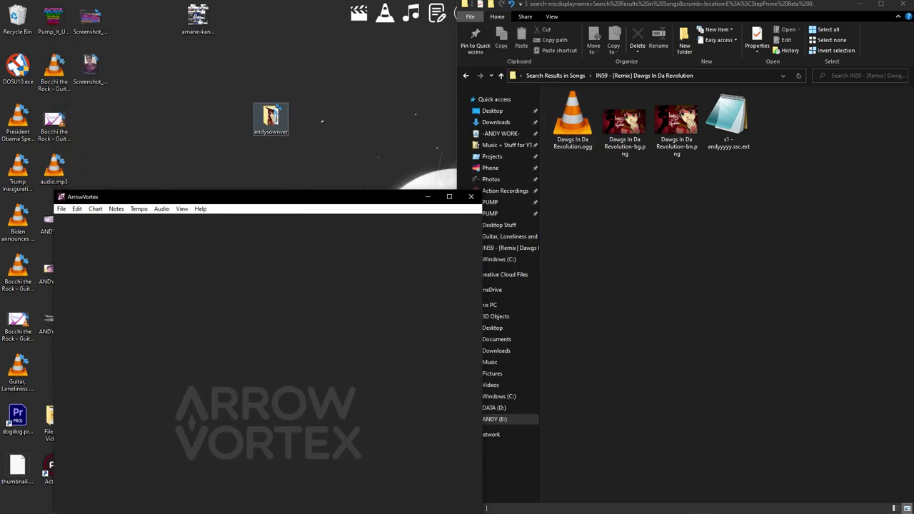
pyautogui.doubleClick(271, 118)
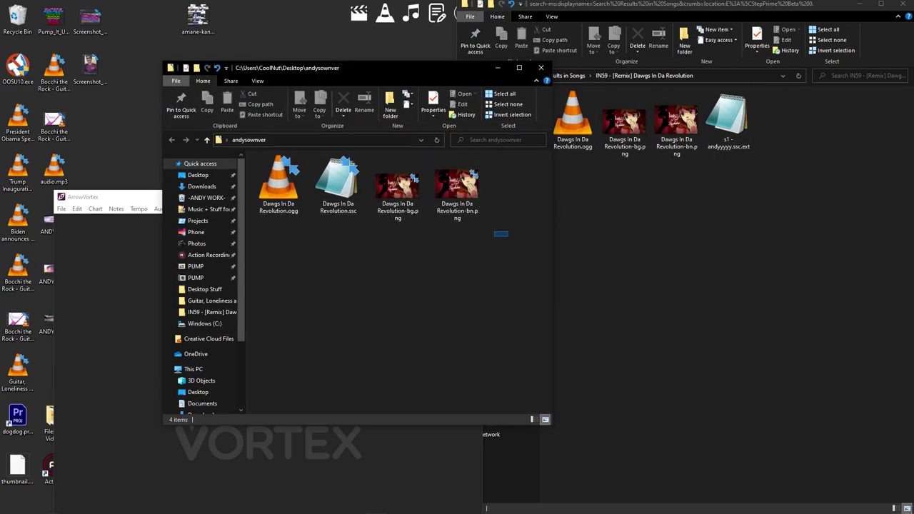
# Delete the desktop folder's old files and paste in the song's ogg and two png images.
pyautogui.moveTo(500, 233); pyautogui.dragTo(264, 161)
pyautogui.moveTo(457, 187); pyautogui.dragTo(685, 200)
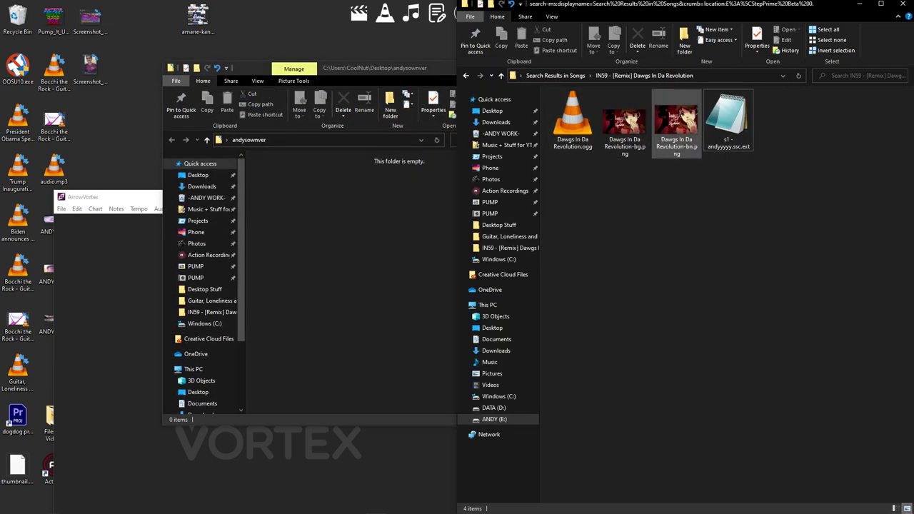
pyautogui.moveTo(689, 198); pyautogui.dragTo(500, 156)
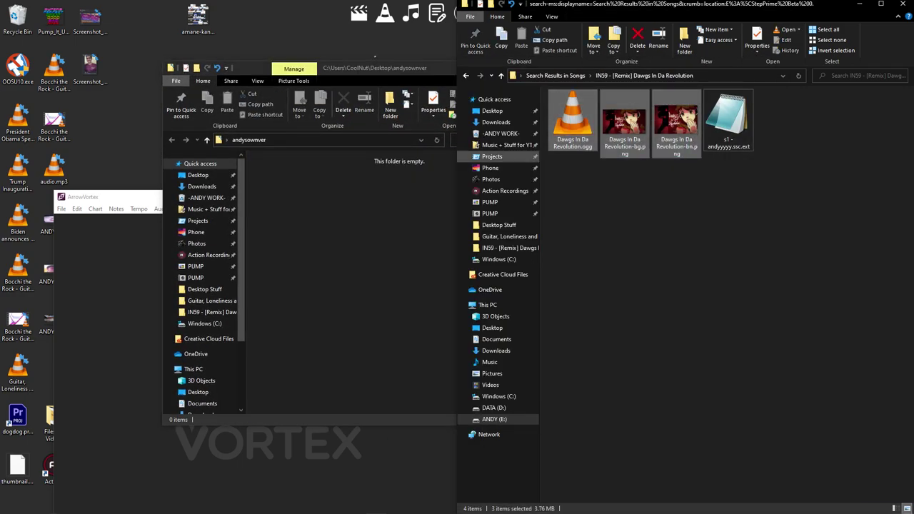
pyautogui.hotkey('ctrl', 'c')
pyautogui.hotkey('alt', 'Tab')
pyautogui.hotkey('ctrl', 'v')
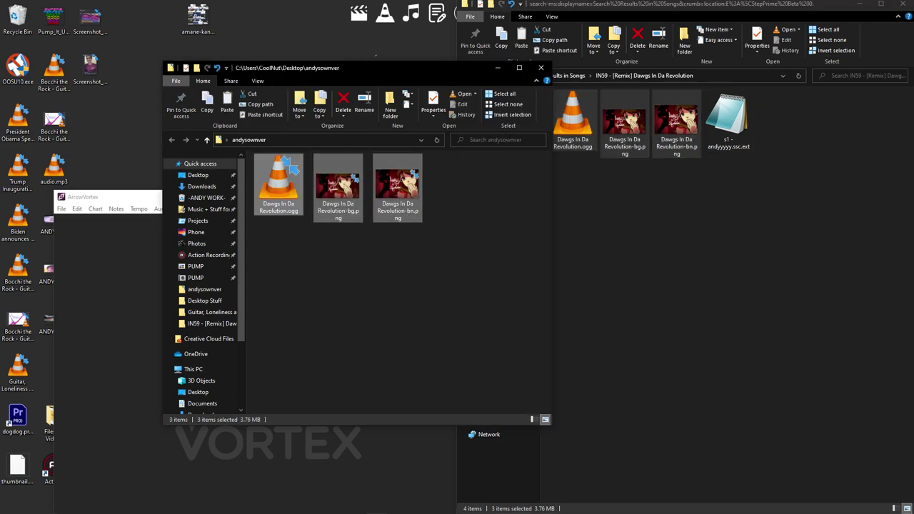
# Drag Dawgs In Da Revolution.ogg from the folder onto ArrowVortex.
pyautogui.moveTo(412, 75); pyautogui.dragTo(352, 37)
pyautogui.click(714, 214)
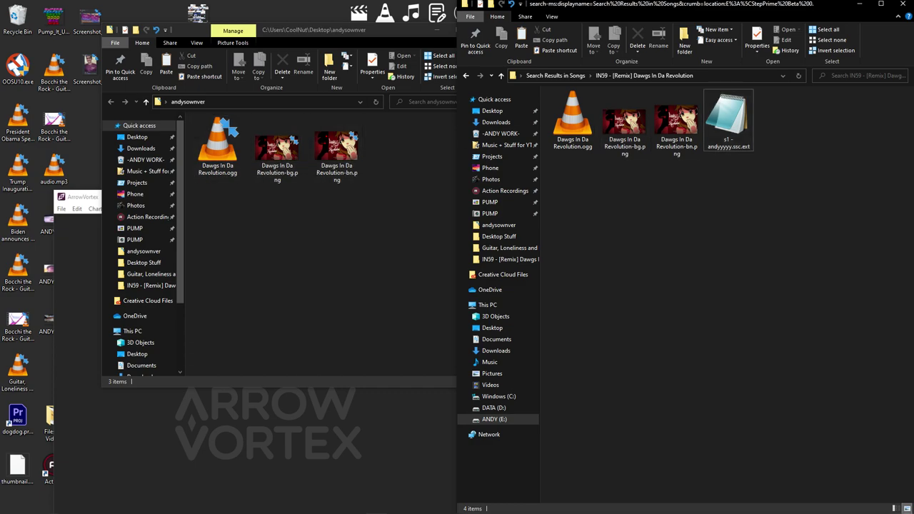
pyautogui.moveTo(356, 34)
pyautogui.mouseDown()
pyautogui.moveTo(436, 23)
pyautogui.moveTo(394, 16)
pyautogui.mouseUp()
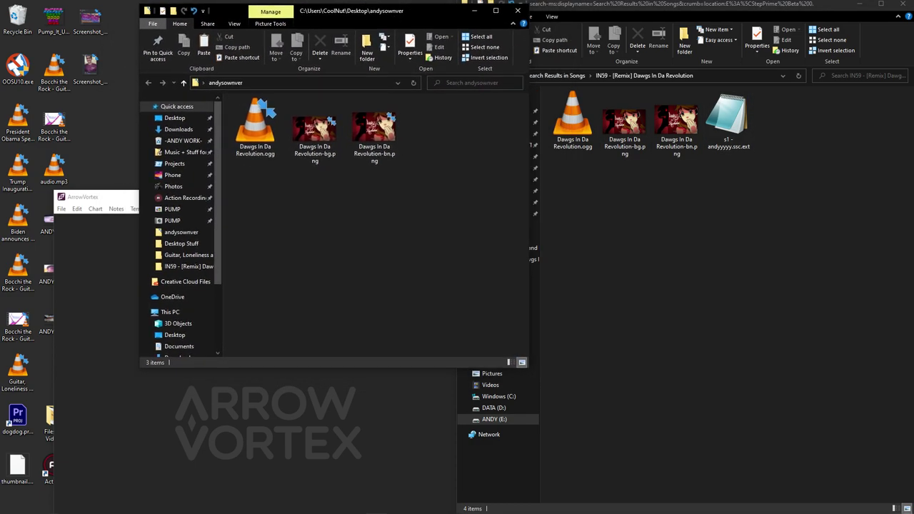
pyautogui.click(100, 197)
pyautogui.moveTo(255, 125)
pyautogui.mouseDown()
pyautogui.moveTo(279, 157)
pyautogui.moveTo(315, 393)
pyautogui.mouseUp()
# Load the ogg and start a new Pump Single chart with Beginner difficulty.
pyautogui.moveTo(289, 184)
pyautogui.mouseDown()
pyautogui.moveTo(338, 53)
pyautogui.moveTo(332, 1)
pyautogui.moveTo(275, 95)
pyautogui.moveTo(282, 104)
pyautogui.mouseUp()
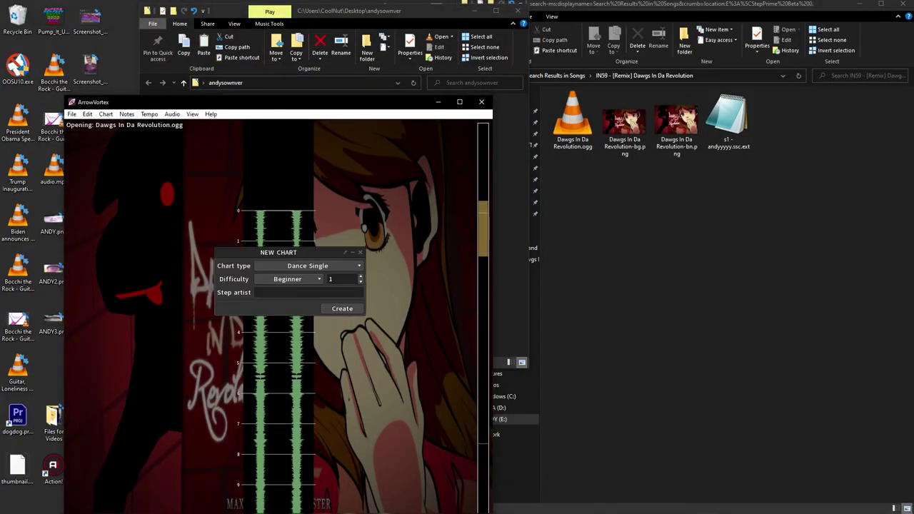
pyautogui.click(307, 266)
pyautogui.click(307, 321)
pyautogui.click(288, 278)
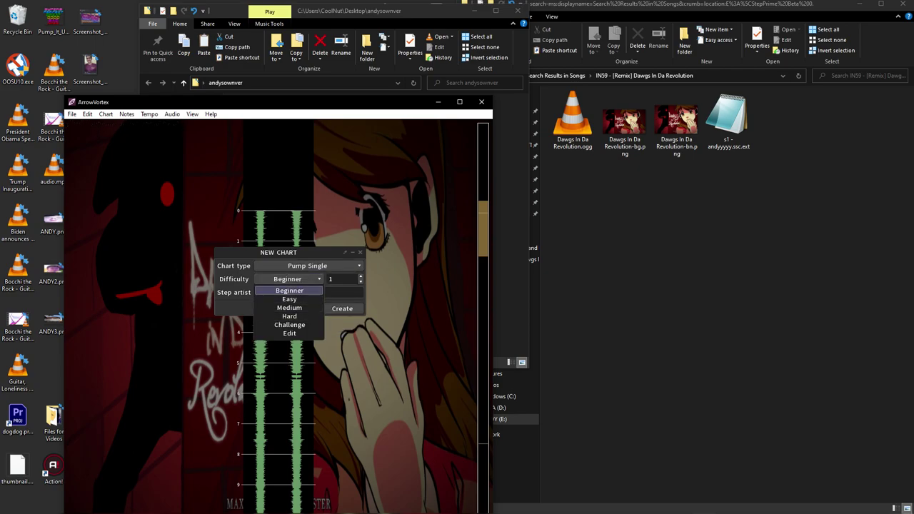
pyautogui.click(289, 291)
# Create the Beginner chart, open Tempo > Adjust sync, and open the s1 edit file in Notepad.
pyautogui.click(342, 309)
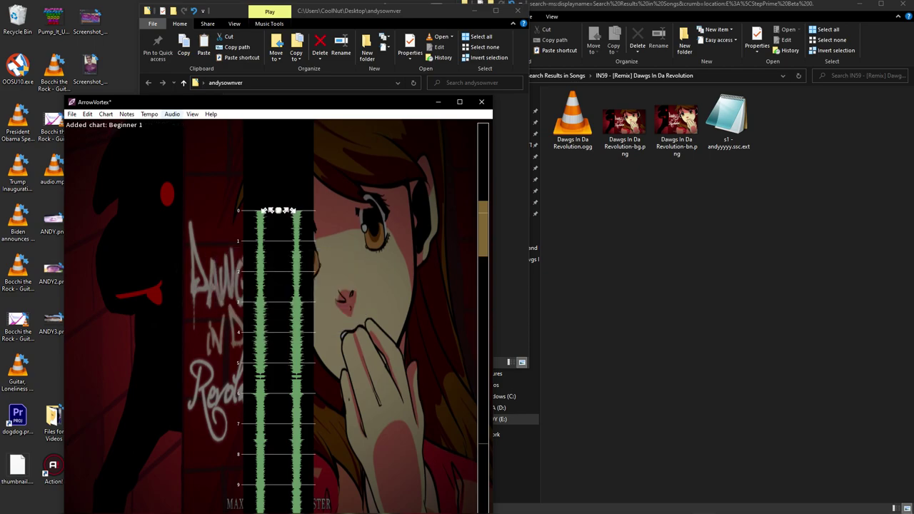
pyautogui.click(172, 113)
pyautogui.click(171, 138)
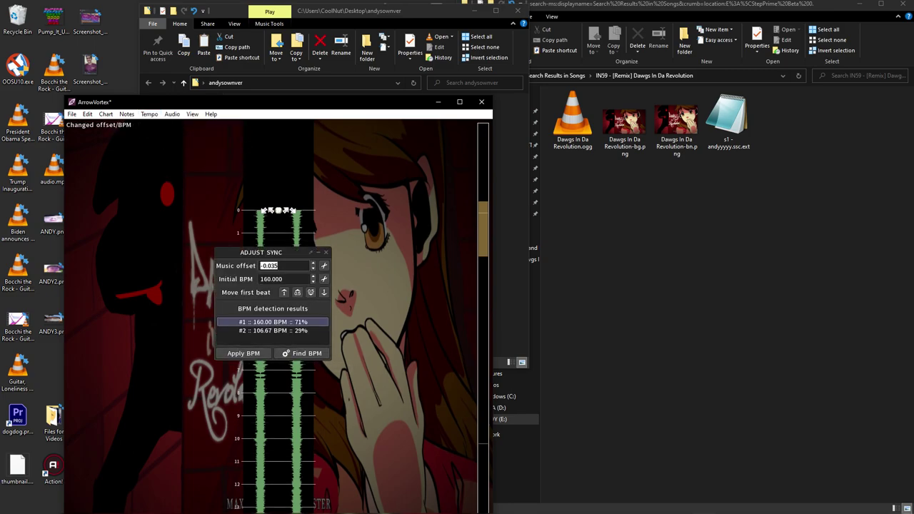
pyautogui.doubleClick(728, 118)
pyautogui.moveTo(235, 174)
pyautogui.mouseDown()
pyautogui.moveTo(408, 174)
pyautogui.moveTo(545, 132)
pyautogui.mouseUp()
# Read the edit file's #OFFSET and set ArrowVortex's music offset to -0.025.
pyautogui.scroll(-1, 529, 236)
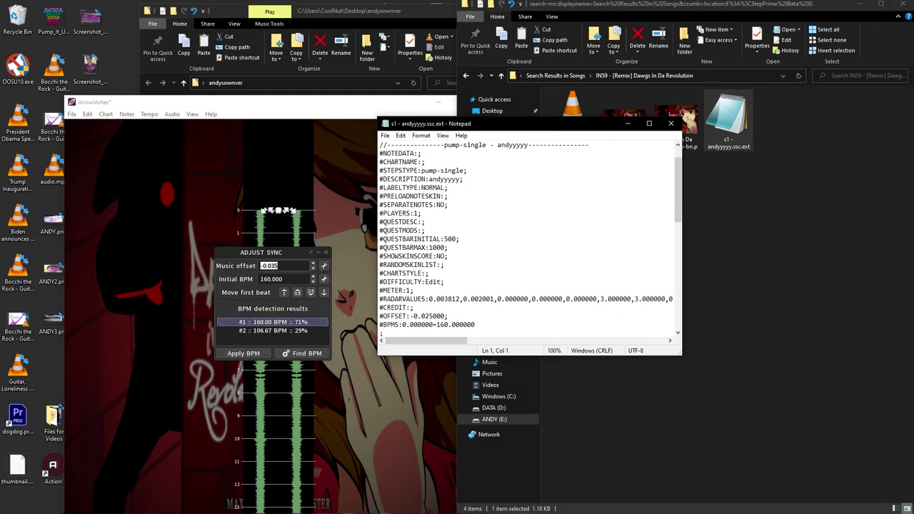
pyautogui.scroll(-1, 528, 235)
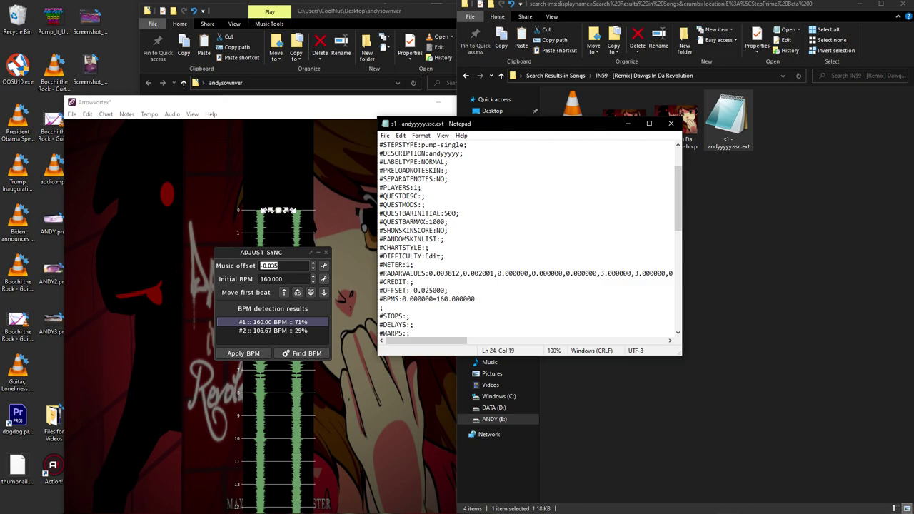
pyautogui.click(265, 266)
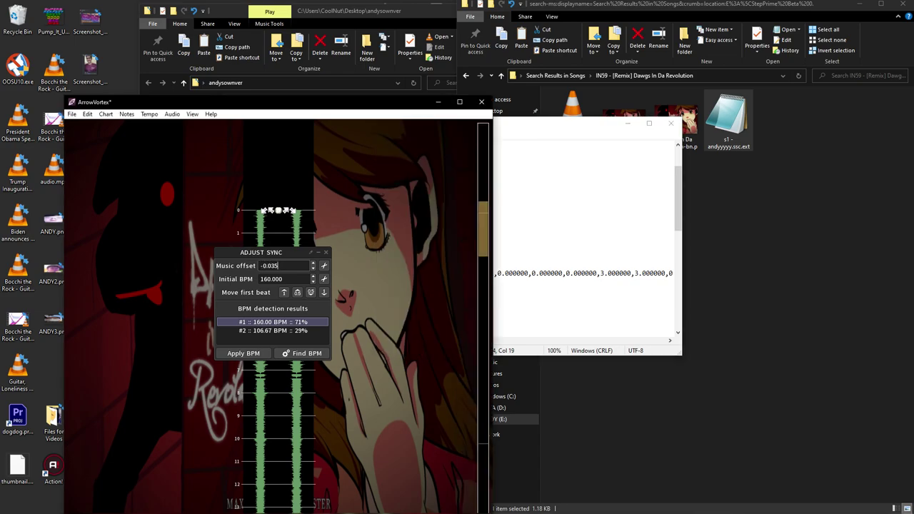
pyautogui.moveTo(571, 123); pyautogui.dragTo(747, 126)
pyautogui.click(271, 266)
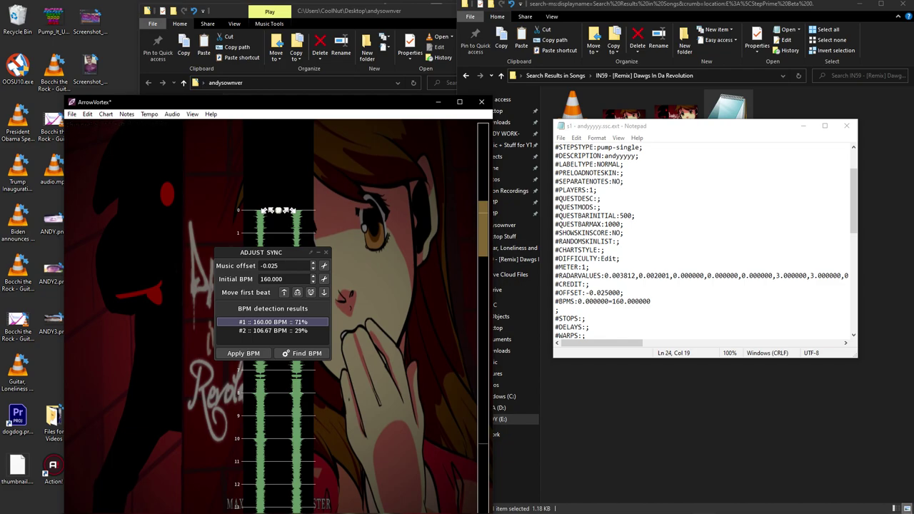
# Scroll the edit file to its notes section and place the caret right after #NOTES:.
pyautogui.scroll(-4, 704, 240)
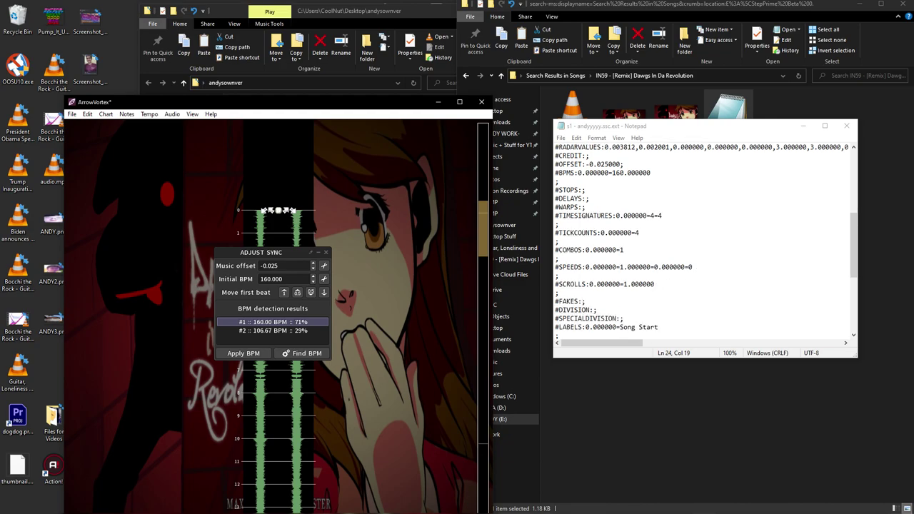
pyautogui.scroll(-5, 703, 239)
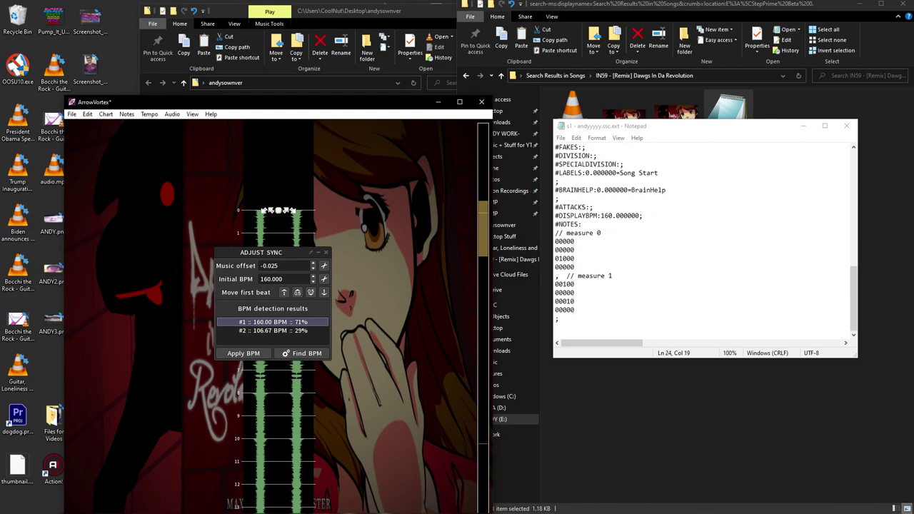
pyautogui.moveTo(558, 224); pyautogui.dragTo(575, 250)
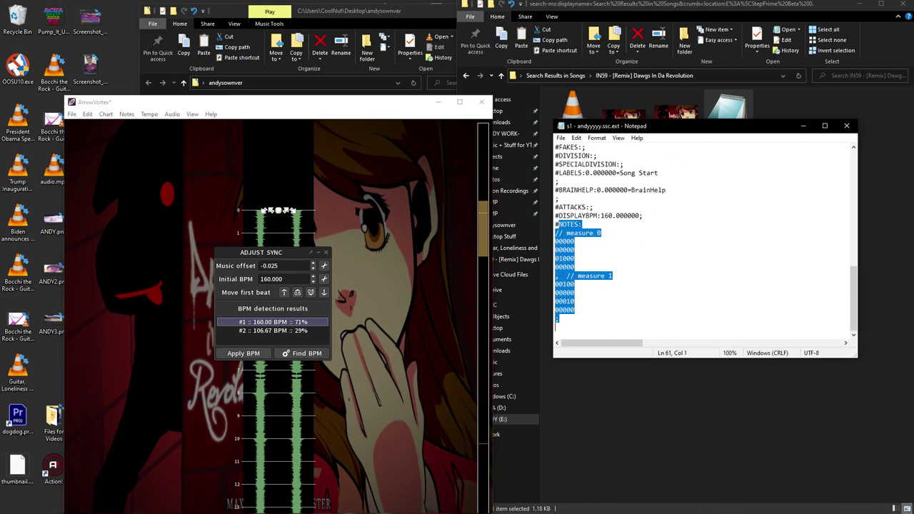
pyautogui.click(582, 224)
pyautogui.hotkey('alt', 'Tab')
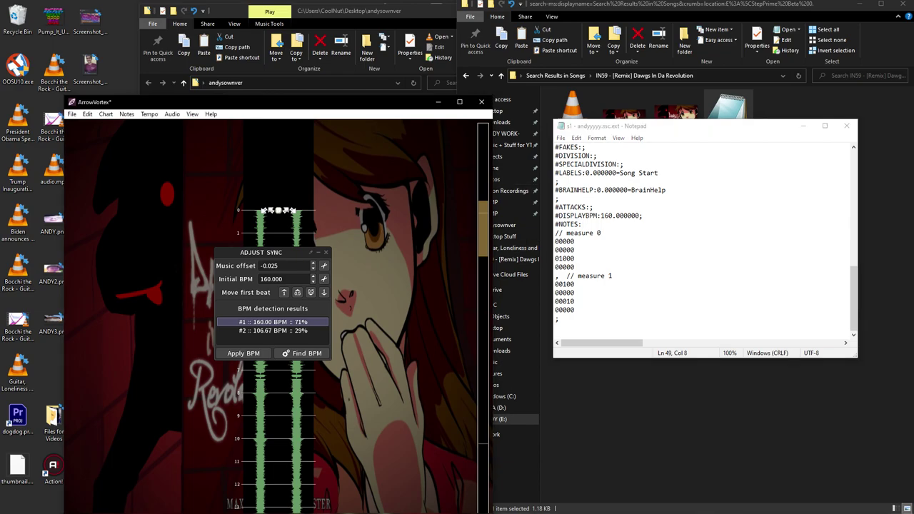
# Record taps and hold notes around measures 7–12 during playback.
pyautogui.press('Escape')
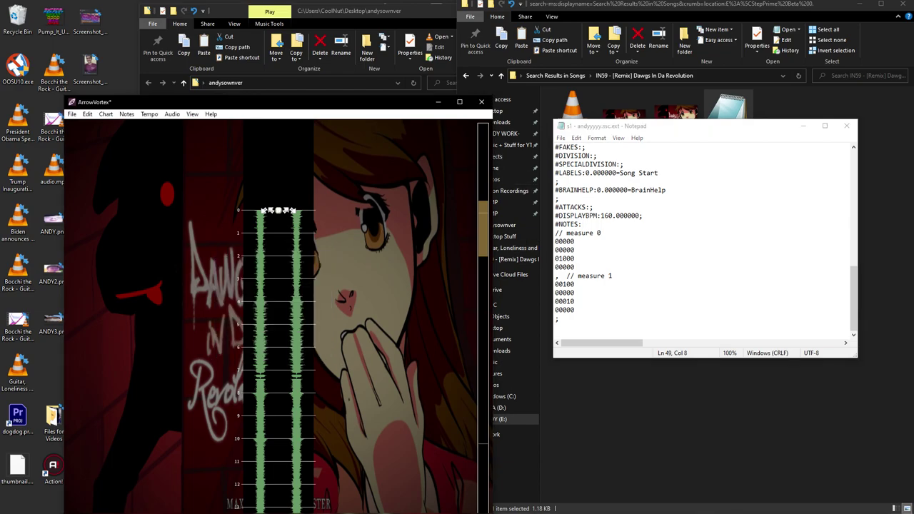
pyautogui.press('space')
pyautogui.press('2')
pyautogui.press('3')
pyautogui.press('4')
pyautogui.press('1')
pyautogui.press('2')
pyautogui.press('3')
pyautogui.press('5')
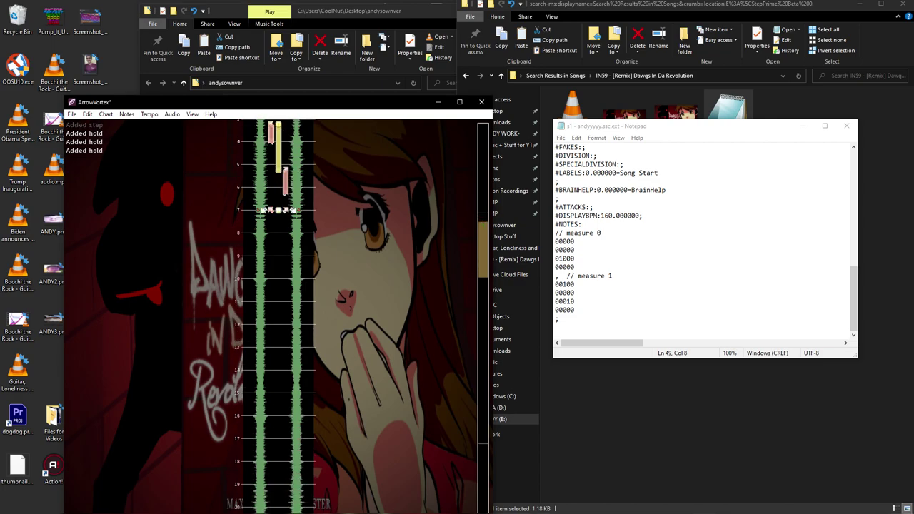
pyautogui.press('2')
pyautogui.press('4')
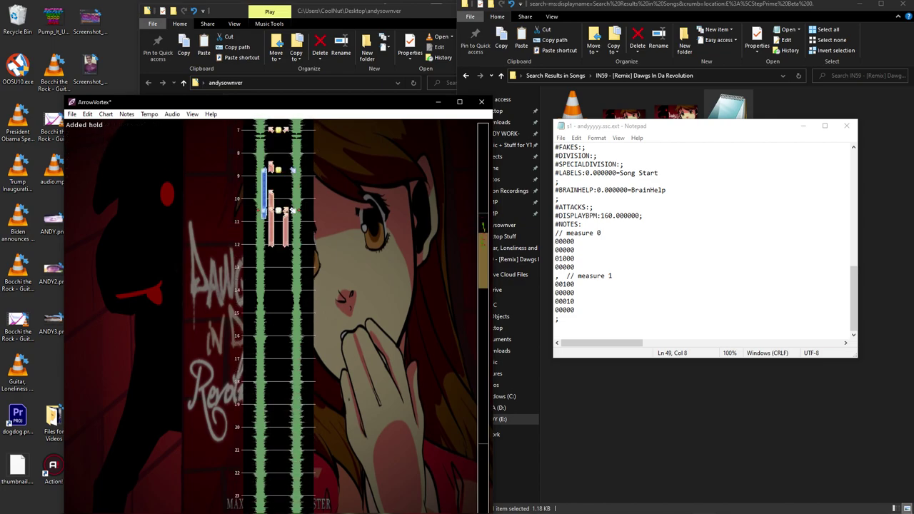
pyautogui.press('Up')
# Save the chart as Stepmania 5 (*.ssc) file Dawgs In Da Revolution.ssc.
pyautogui.hotkey('alt', 'f')
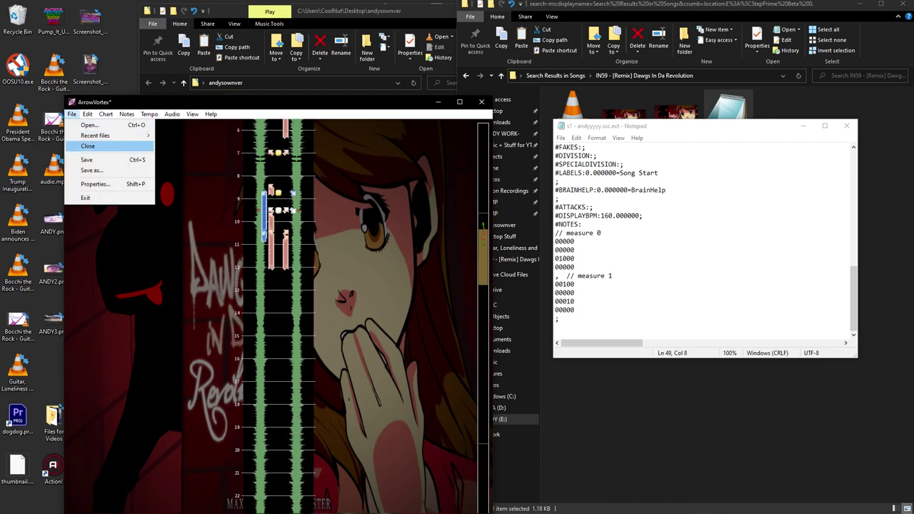
pyautogui.press('Down')
pyautogui.press('Down')
pyautogui.press('Return')
pyautogui.press('Tab')
pyautogui.hotkey('alt', 'Down')
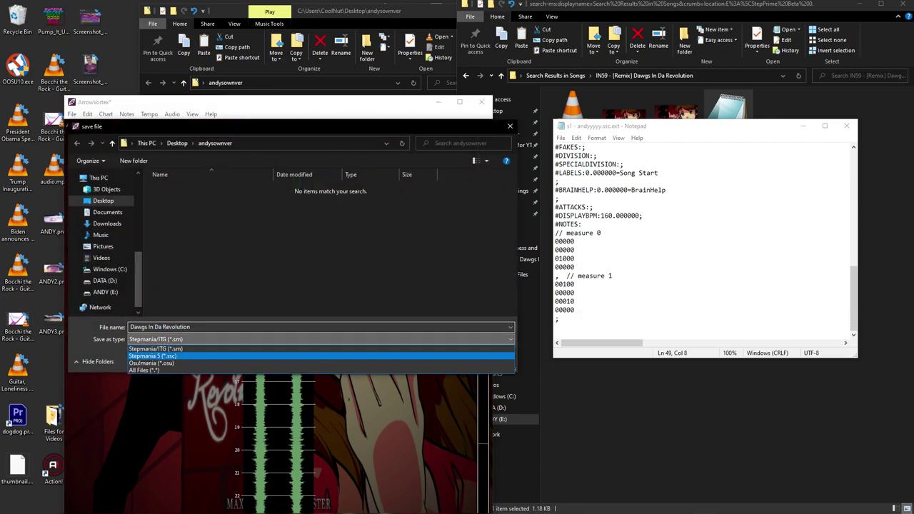
pyautogui.press('Down')
pyautogui.press('Return')
pyautogui.press('Return')
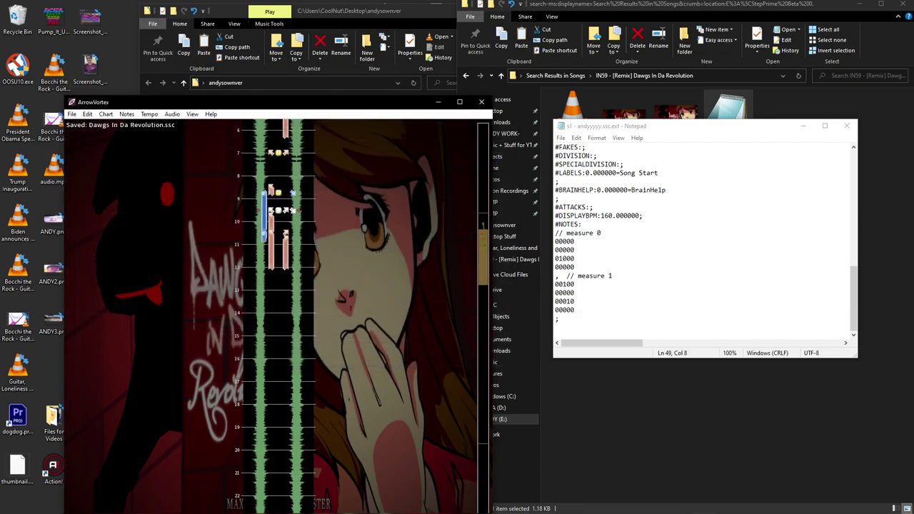
# Close ArrowVortex, open Dawgs In Da Revolution.ssc in Notepad, and select its note data to the end.
pyautogui.hotkey('alt', 'F4')
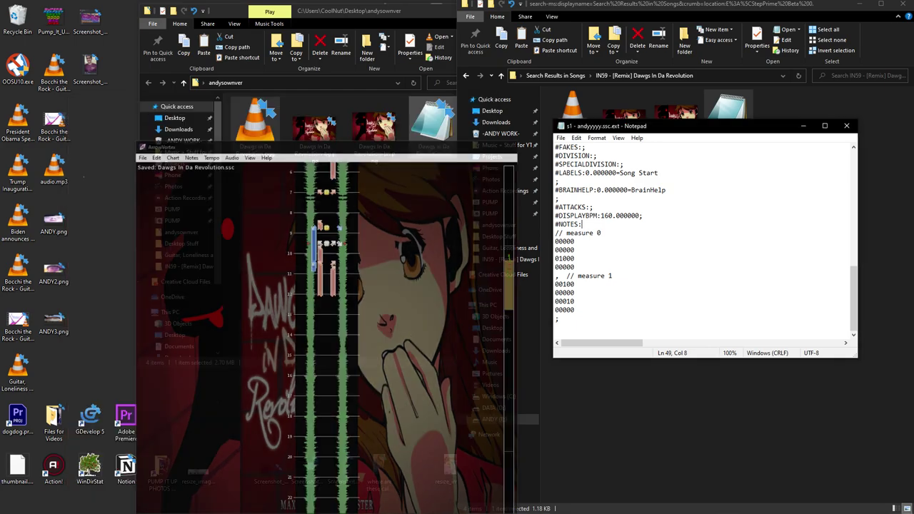
pyautogui.moveTo(350, 16); pyautogui.dragTo(261, 57)
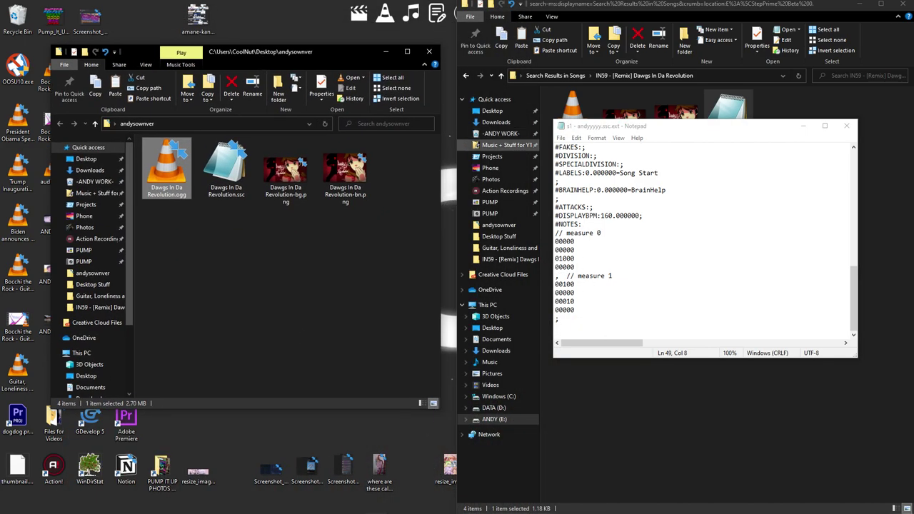
pyautogui.doubleClick(226, 168)
pyautogui.moveTo(249, 171); pyautogui.dragTo(372, 104)
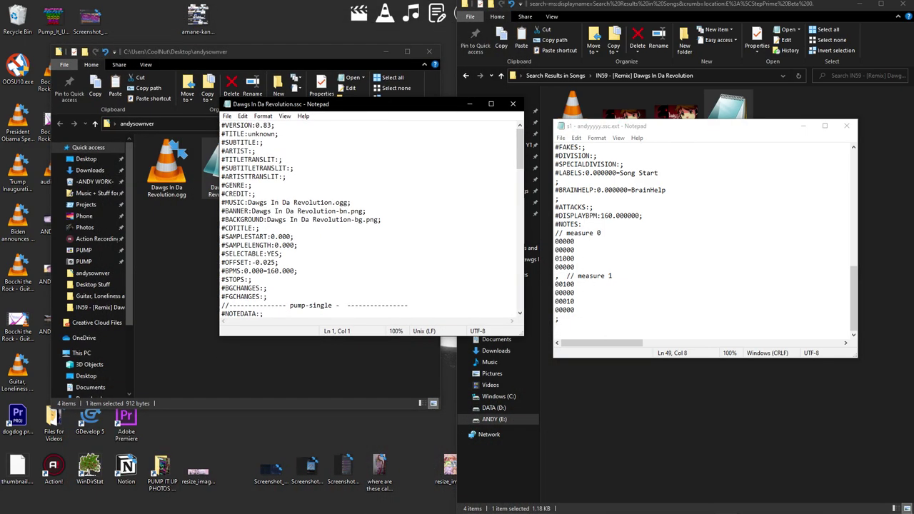
pyautogui.scroll(-10, 368, 221)
pyautogui.scroll(8, 368, 221)
pyautogui.scroll(2, 368, 221)
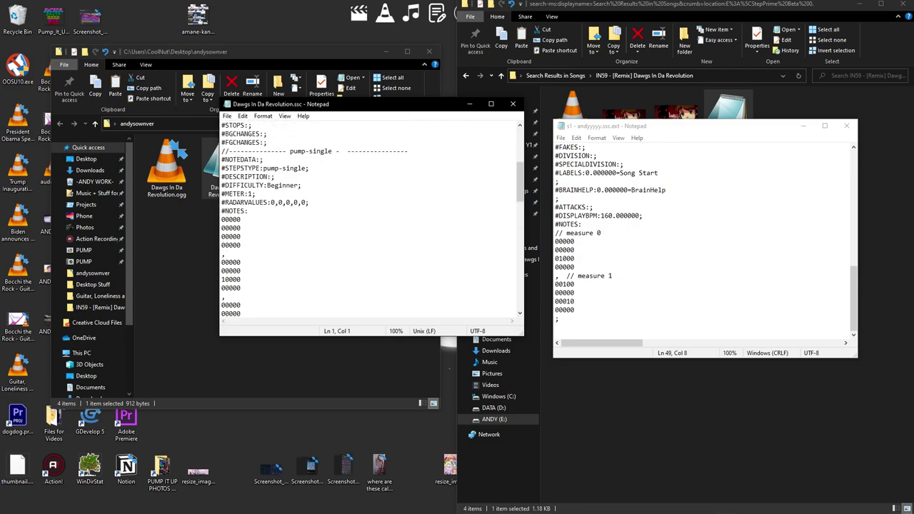
pyautogui.hotkey('ctrl', 'shift', 'End')
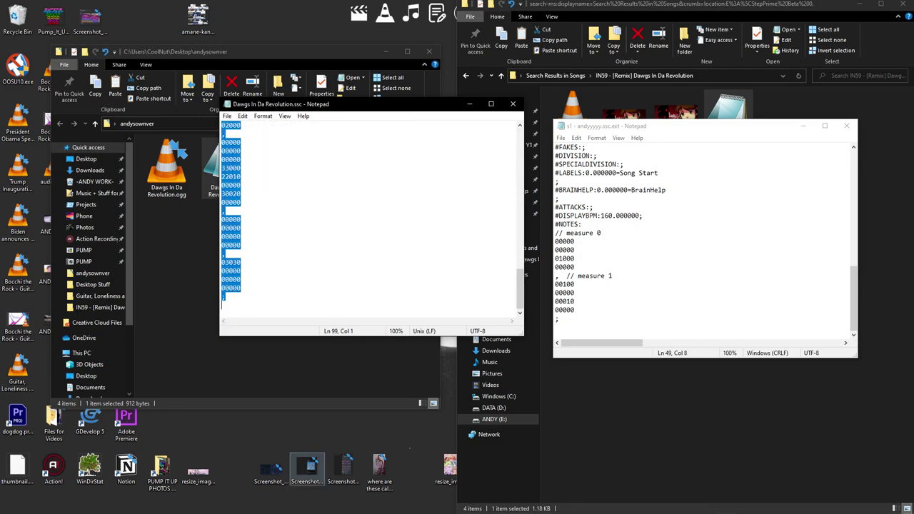
# Paste the copied note data over the edit file's placeholder measure lines.
pyautogui.click(574, 250)
pyautogui.moveTo(678, 126); pyautogui.dragTo(648, 94)
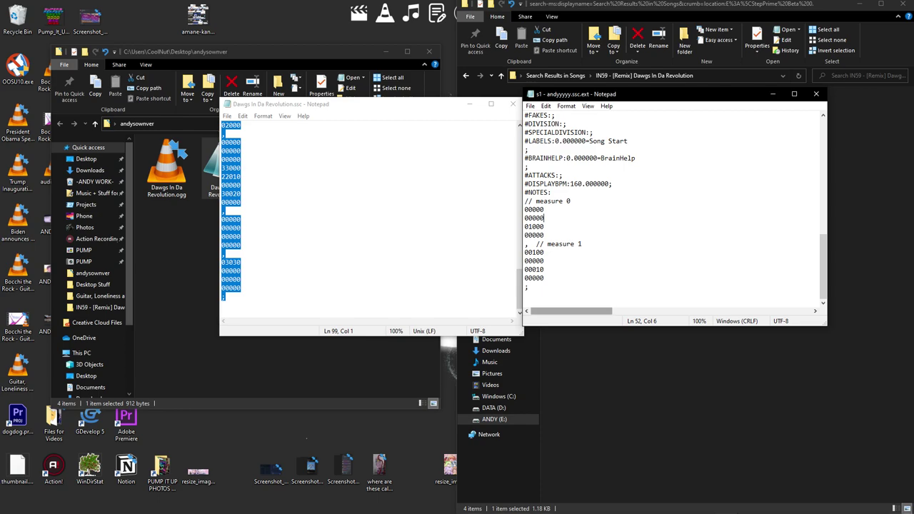
pyautogui.moveTo(608, 342); pyautogui.dragTo(607, 419)
pyautogui.press('Up')
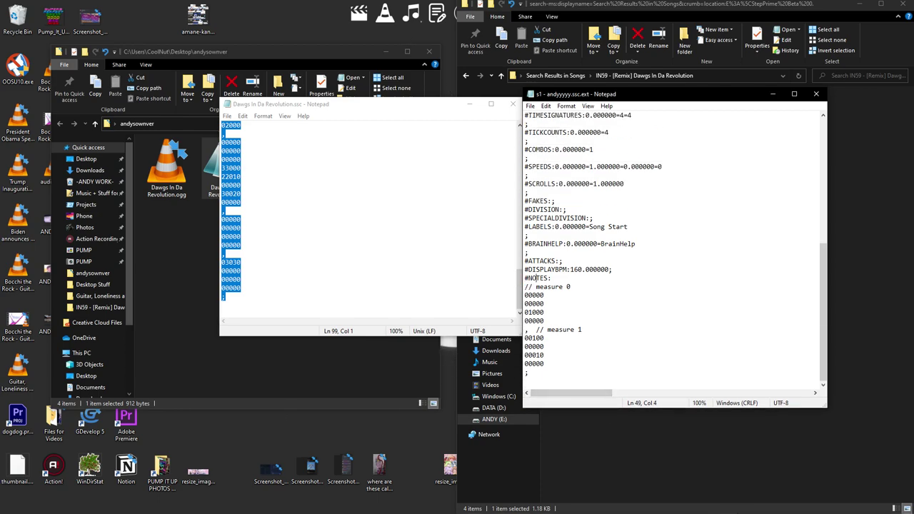
pyautogui.hotkey('ctrl', 'shift', 'End')
pyautogui.hotkey('ctrl', 'v')
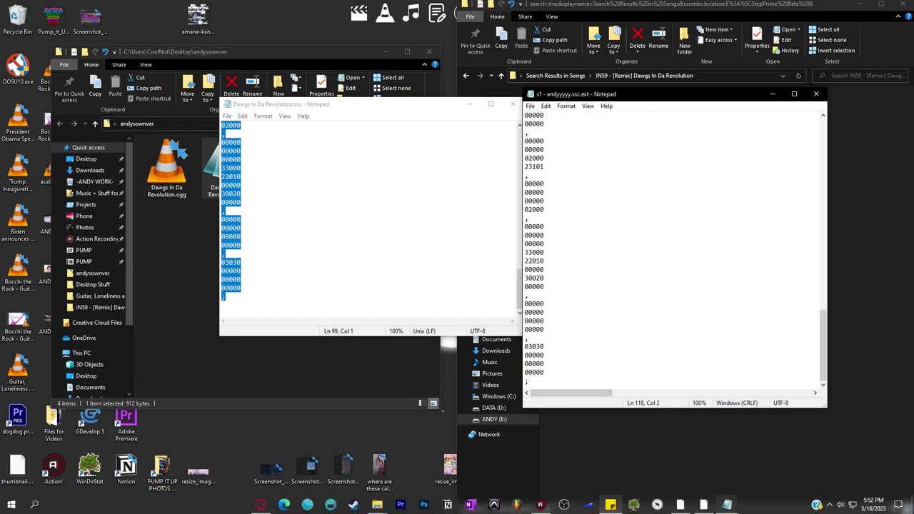
# Open the existing Dawgs In Da Revolution edit in StepPXX's step editor.
pyautogui.moveTo(703, 504)
pyautogui.click(703, 463)
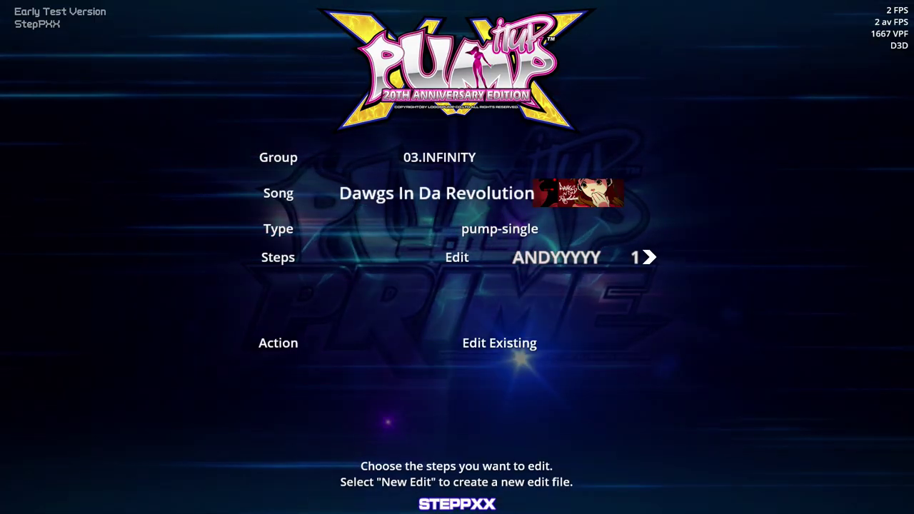
pyautogui.press('Down')
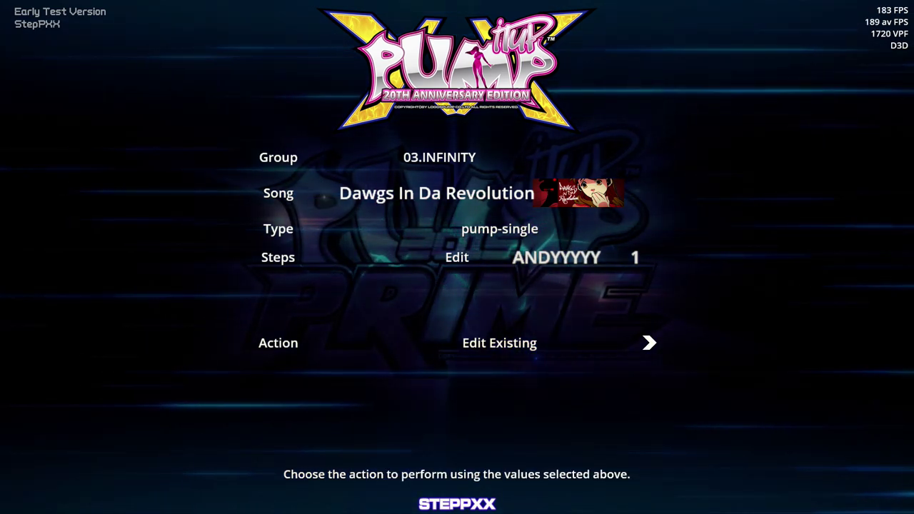
pyautogui.press('Return')
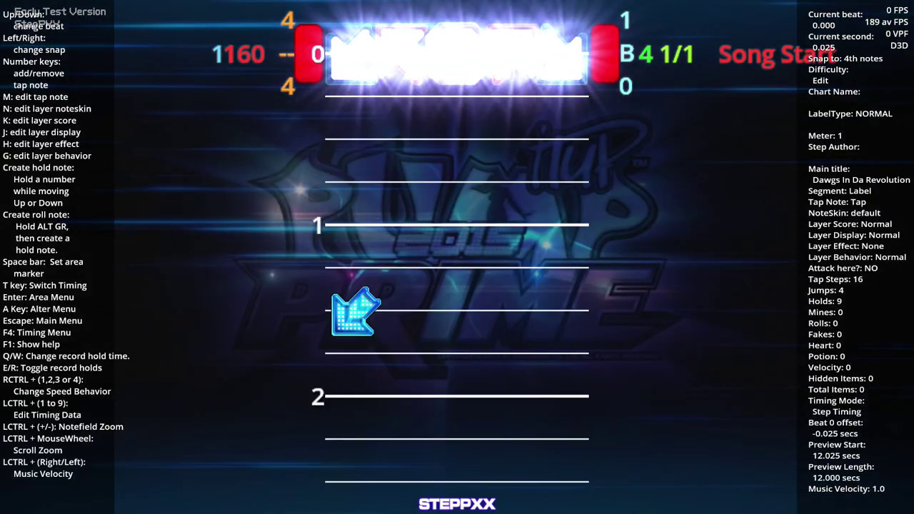
# Scroll through the imported chart's taps and holds, then return to the start.
pyautogui.press('Down')
pyautogui.press('Down')
pyautogui.press('Down')
pyautogui.press('Down')
pyautogui.press('Down')
pyautogui.press('Down')
pyautogui.press('Down')
pyautogui.press('Down')
pyautogui.press('Down')
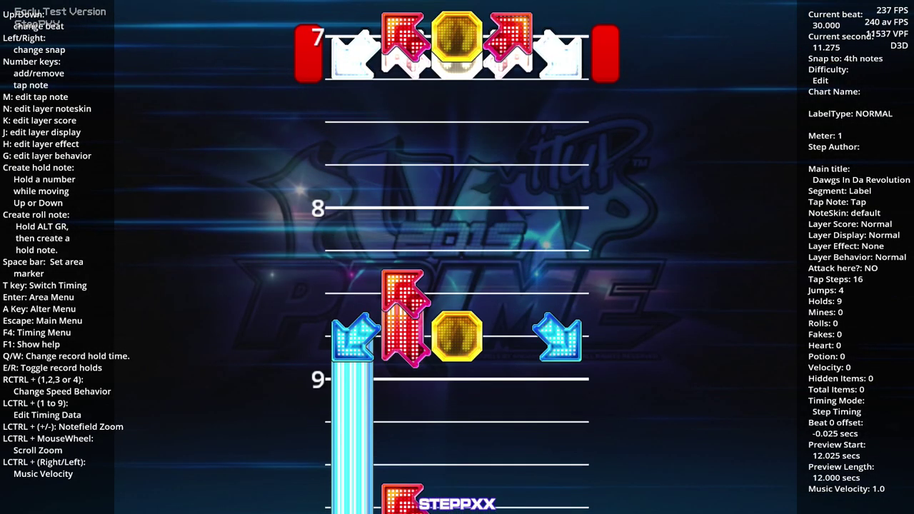
pyautogui.press('Down')
pyautogui.press('Down')
pyautogui.press('Down')
pyautogui.press('Down')
pyautogui.press('Down')
pyautogui.press('Down')
pyautogui.press('Down')
pyautogui.press('Down')
pyautogui.press('Down')
pyautogui.press('Up')
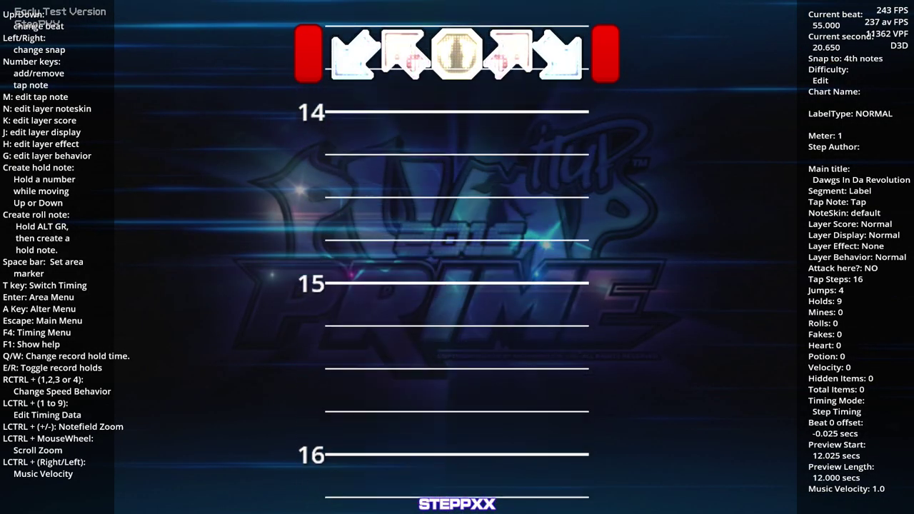
pyautogui.press('Up')
pyautogui.press('Up')
pyautogui.press('Up')
pyautogui.press('Up')
pyautogui.press('Up')
pyautogui.press('Up')
pyautogui.press('Up')
pyautogui.press('Up')
pyautogui.press('Up')
pyautogui.press('Up')
pyautogui.press('Up')
pyautogui.press('Up')
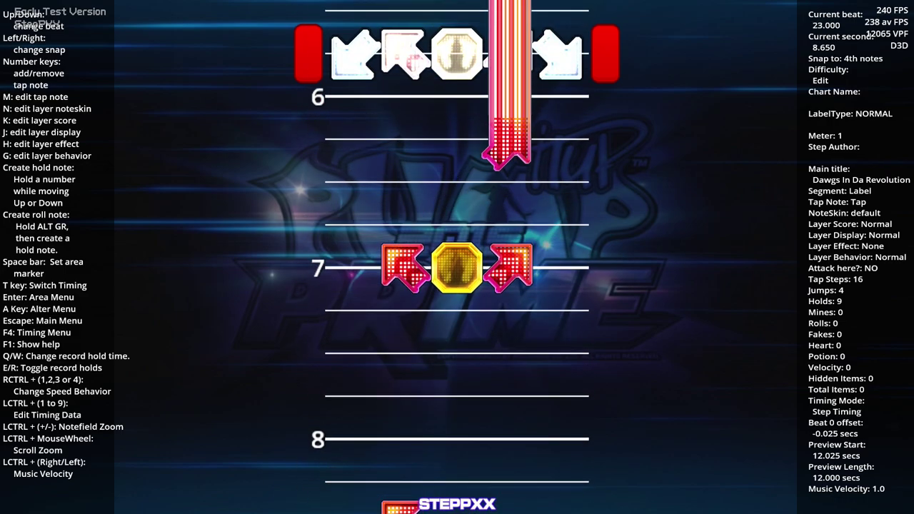
pyautogui.press('Up')
pyautogui.press('Up')
pyautogui.press('Up')
pyautogui.press('Up')
pyautogui.press('Up')
pyautogui.press('Up')
pyautogui.press('Up')
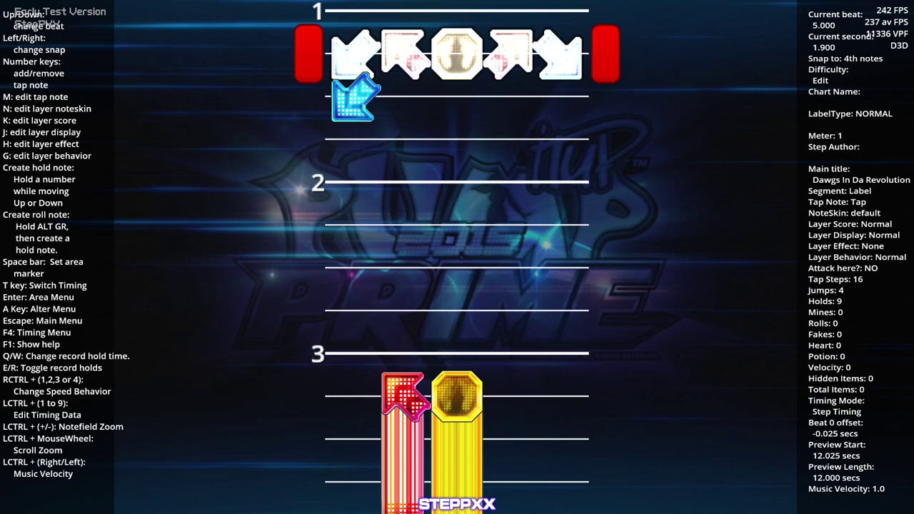
pyautogui.press('Home')
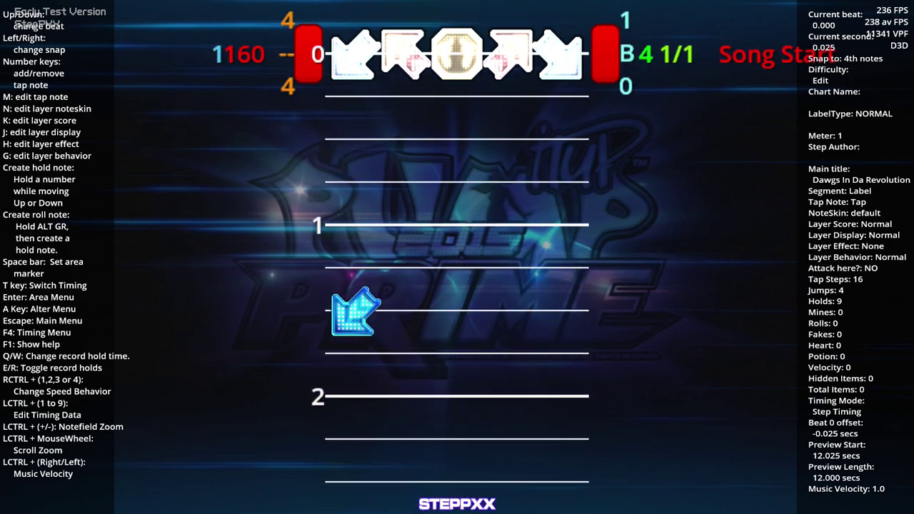
pyautogui.press('pagedown')
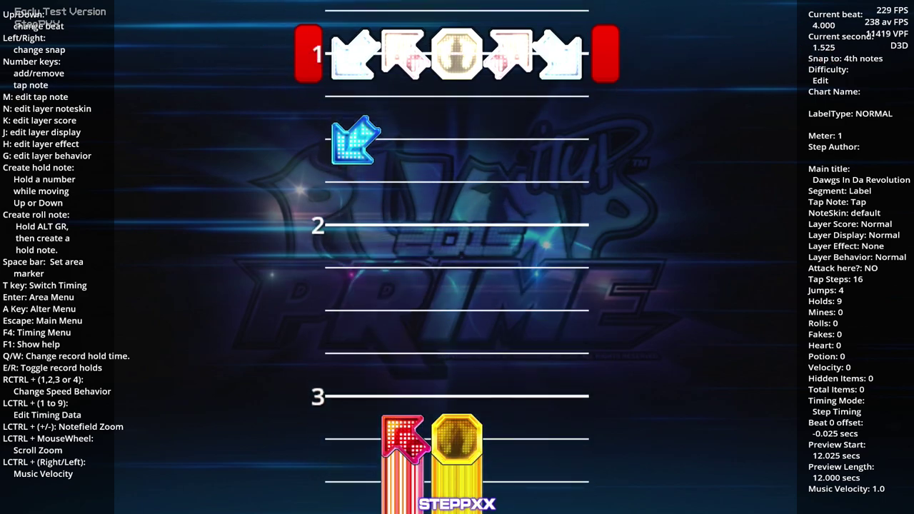
# Exit edit mode back to the edit selection screen.
pyautogui.press('Escape')
pyautogui.press('Up')
pyautogui.press('Return')
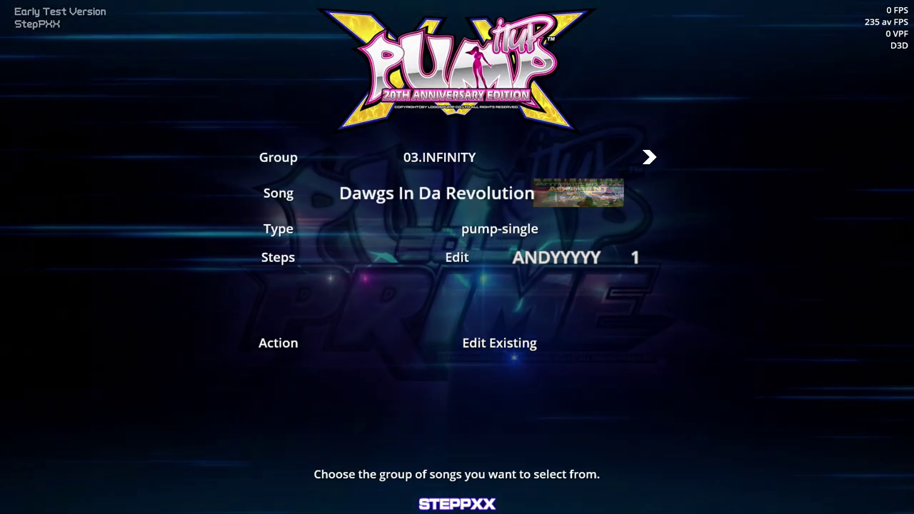